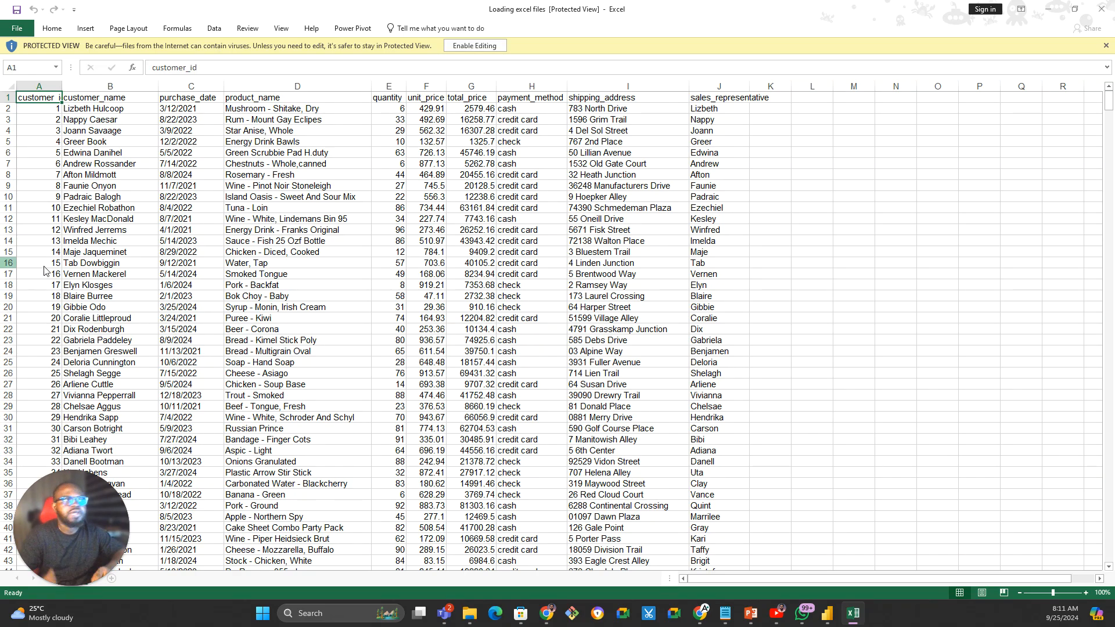
- Enable editing of the protected workbook and autofit the widths of columns A to J
click(473, 46)
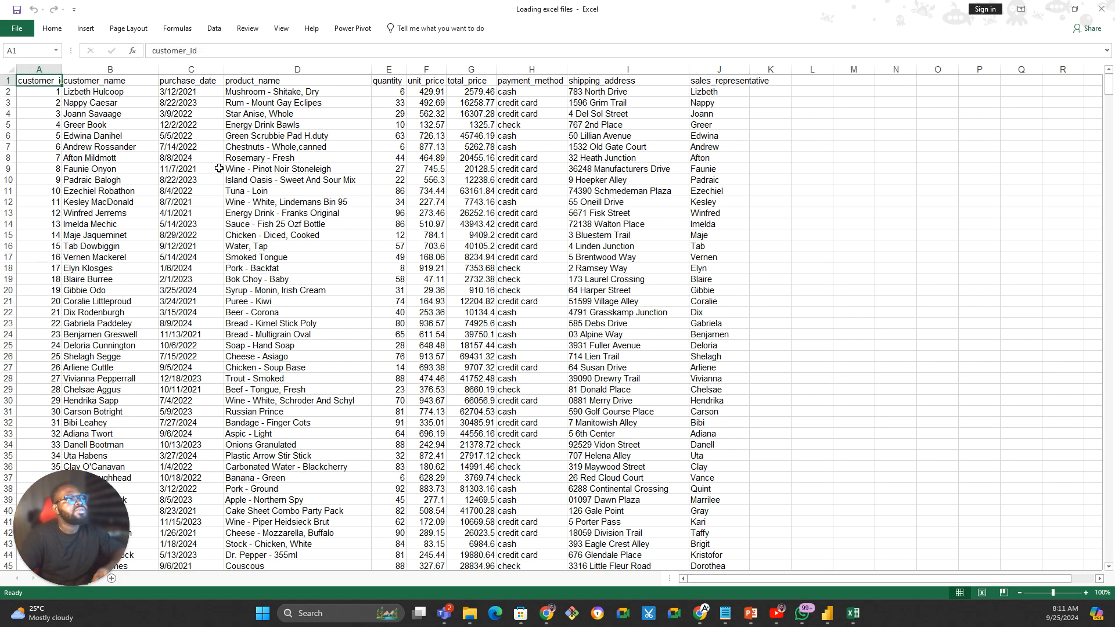
mouse_move(39, 69)
mouse_down()
mouse_move(764, 172)
mouse_move(747, 94)
mouse_up()
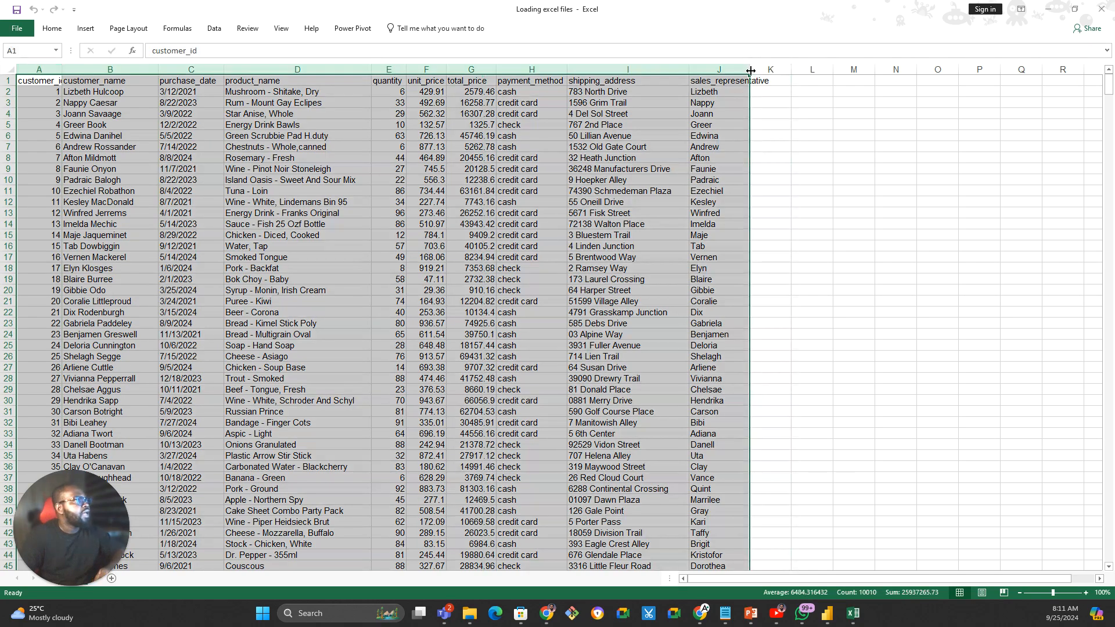
double_click(750, 72)
click(93, 92)
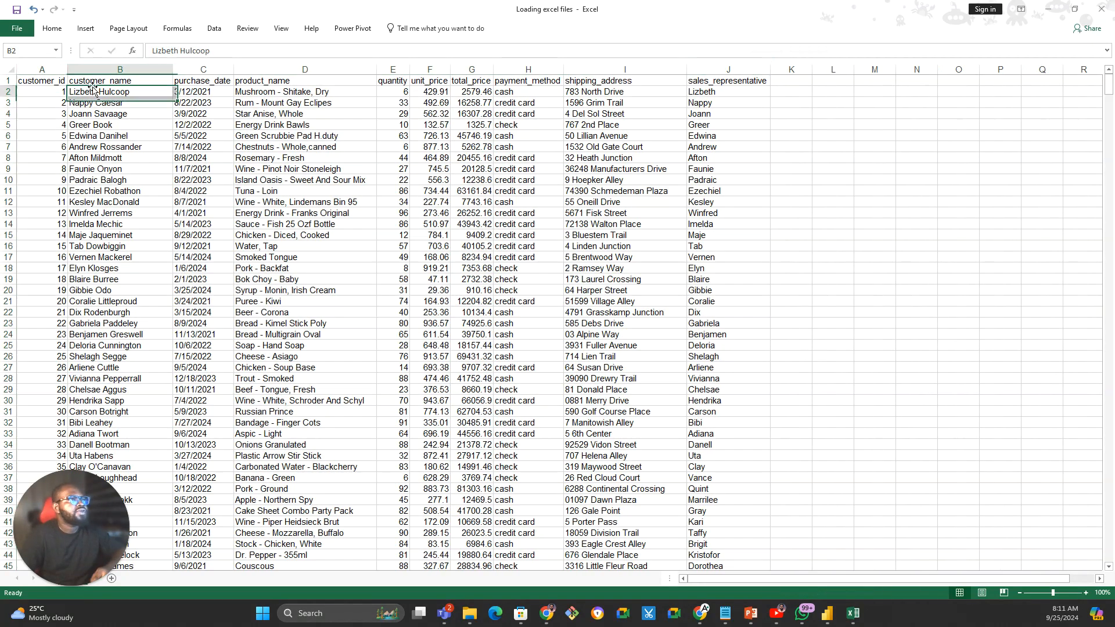
- Examine the sales data's column headers from customer_id through sales_representative at a larger zoom
scroll(94, 93, up, 1)
scroll(95, 93, up, 4)
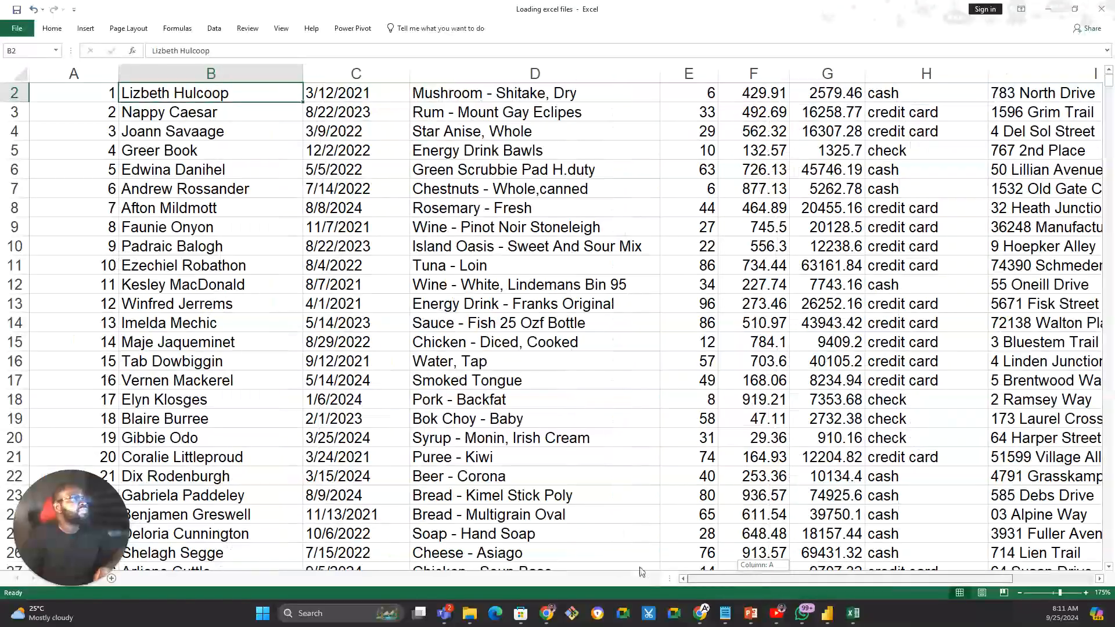
scroll(465, 290, up, 1)
click(361, 96)
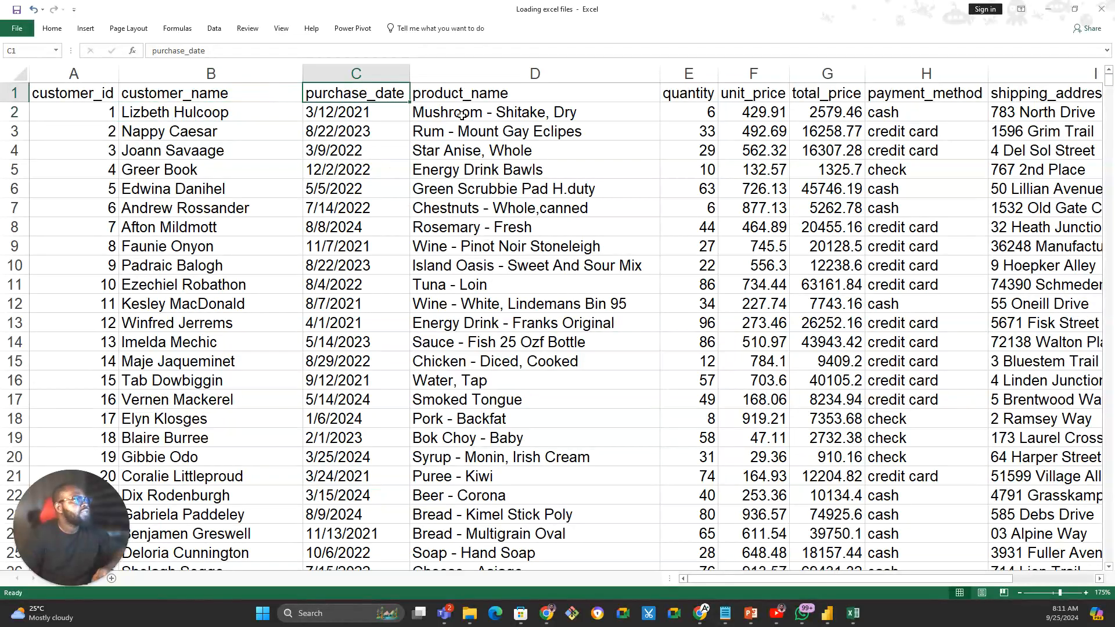
click(517, 100)
click(693, 96)
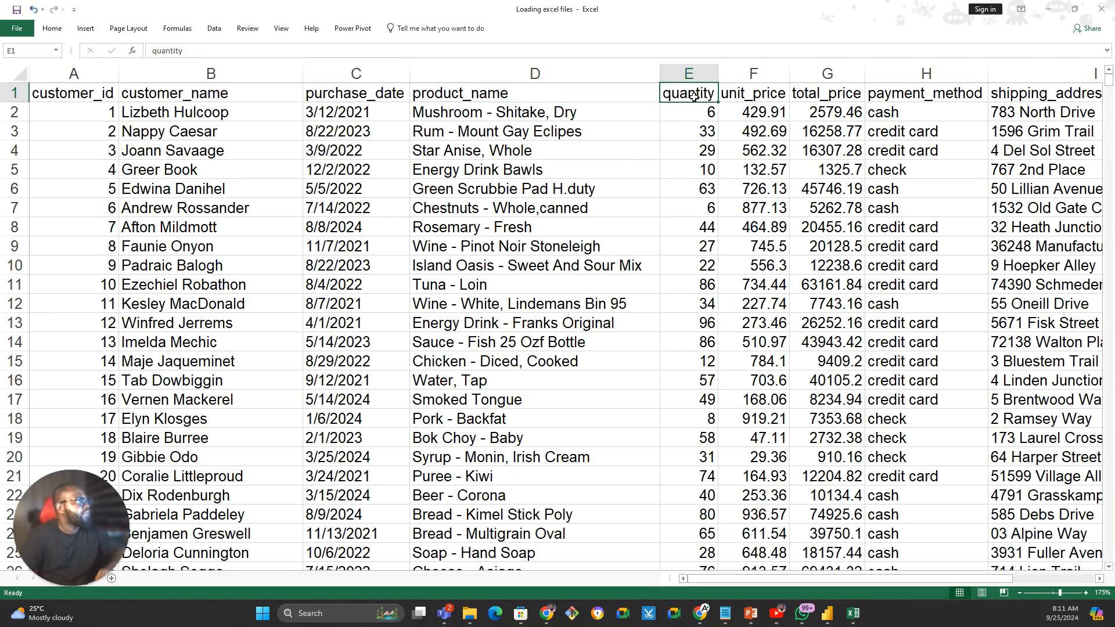
click(761, 93)
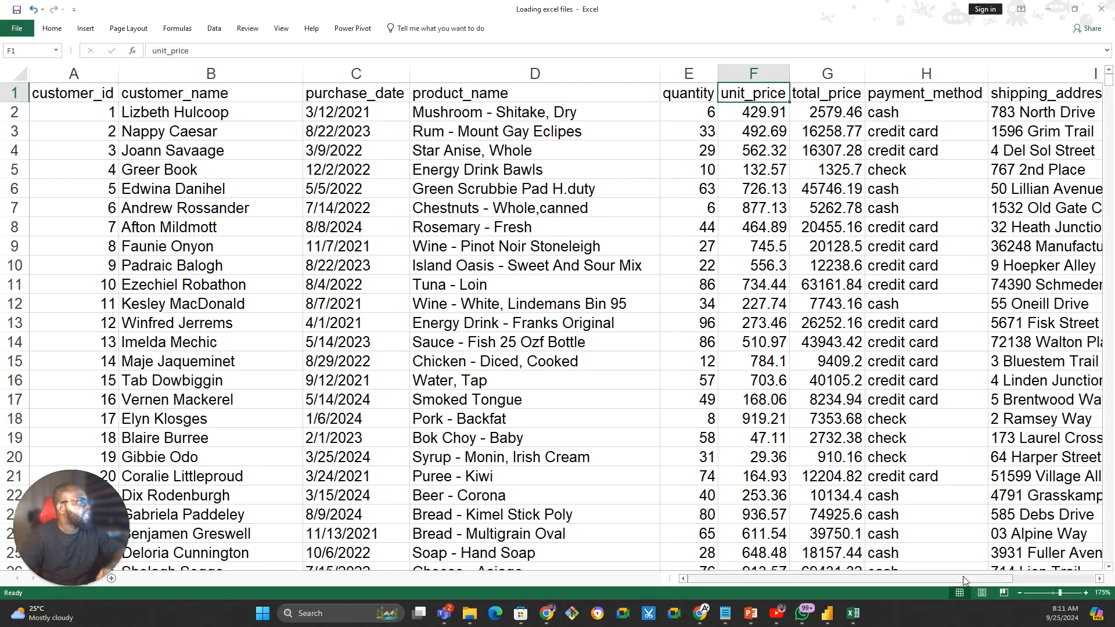
scroll(731, 187, right, 3)
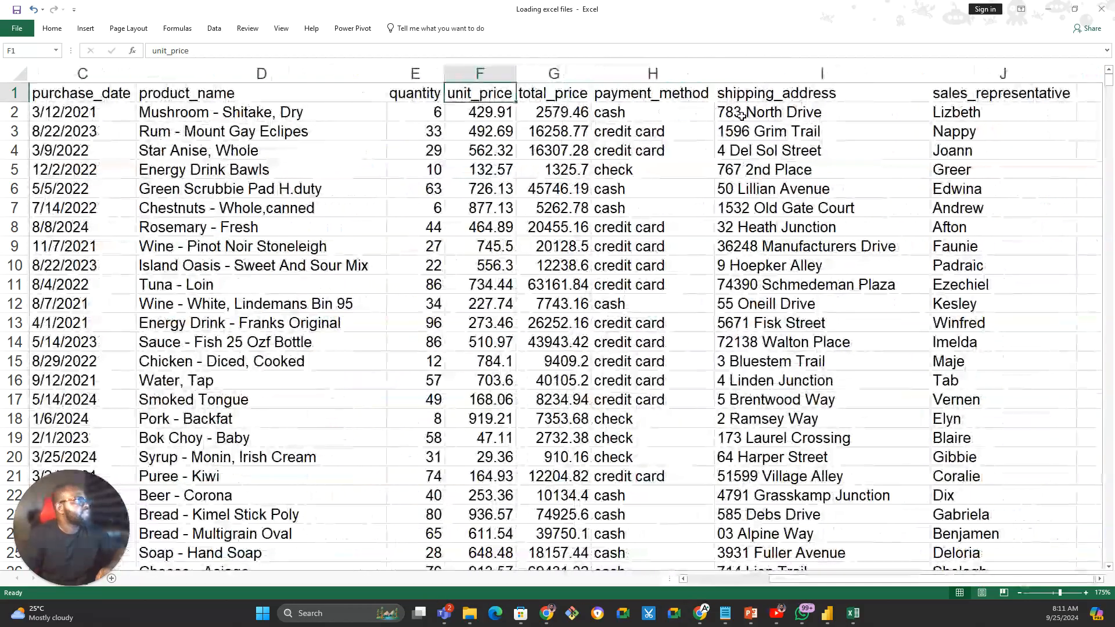
click(1020, 96)
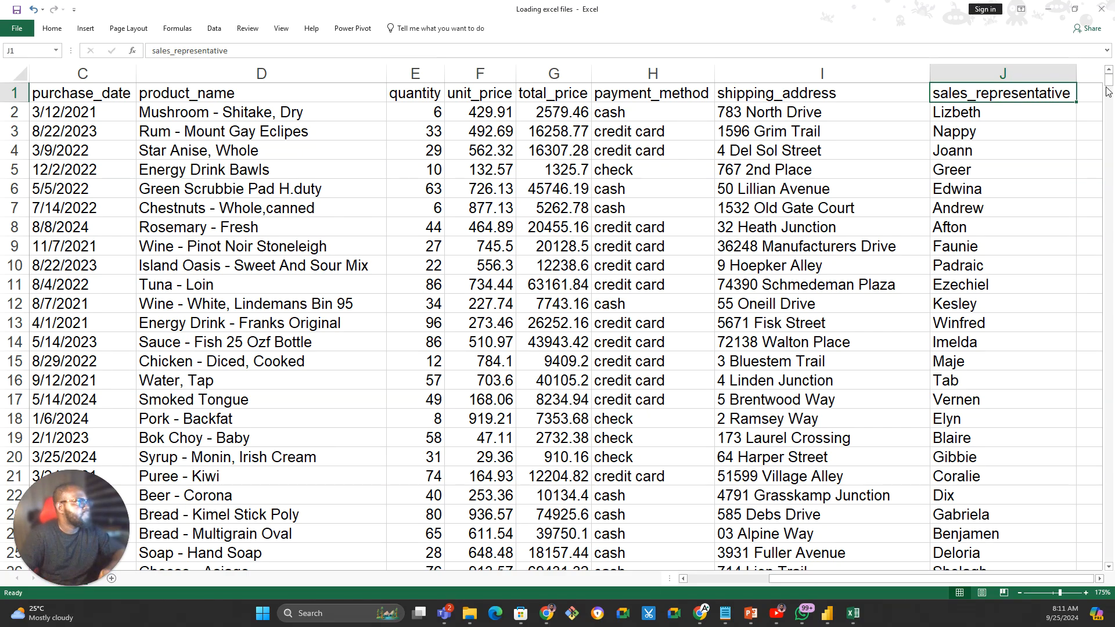
drag(1109, 85, 1109, 86)
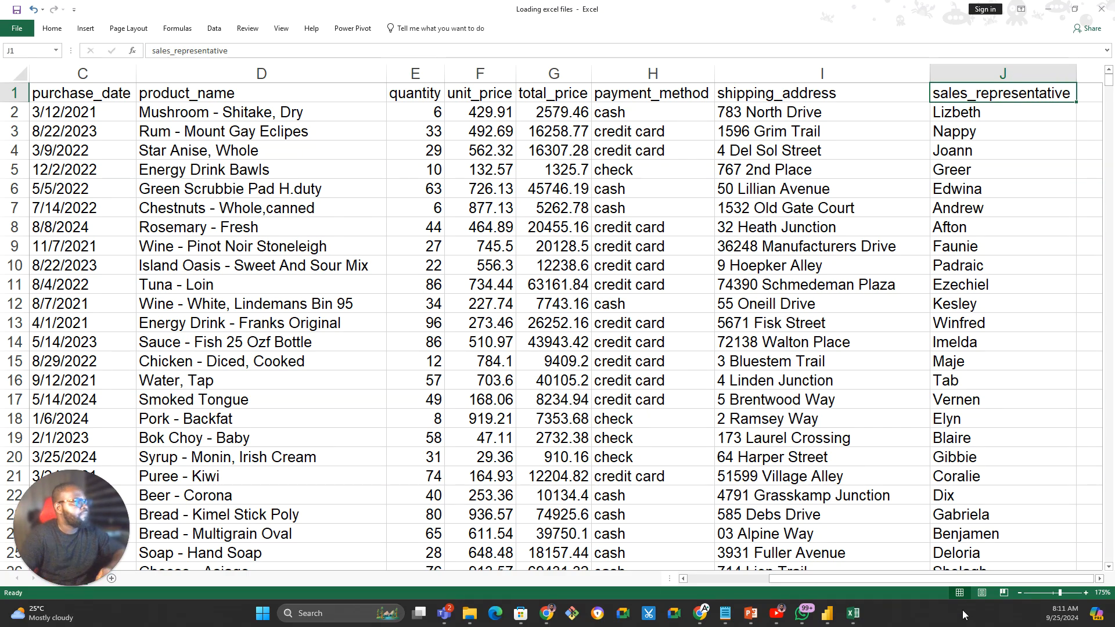
drag(958, 580, 637, 573)
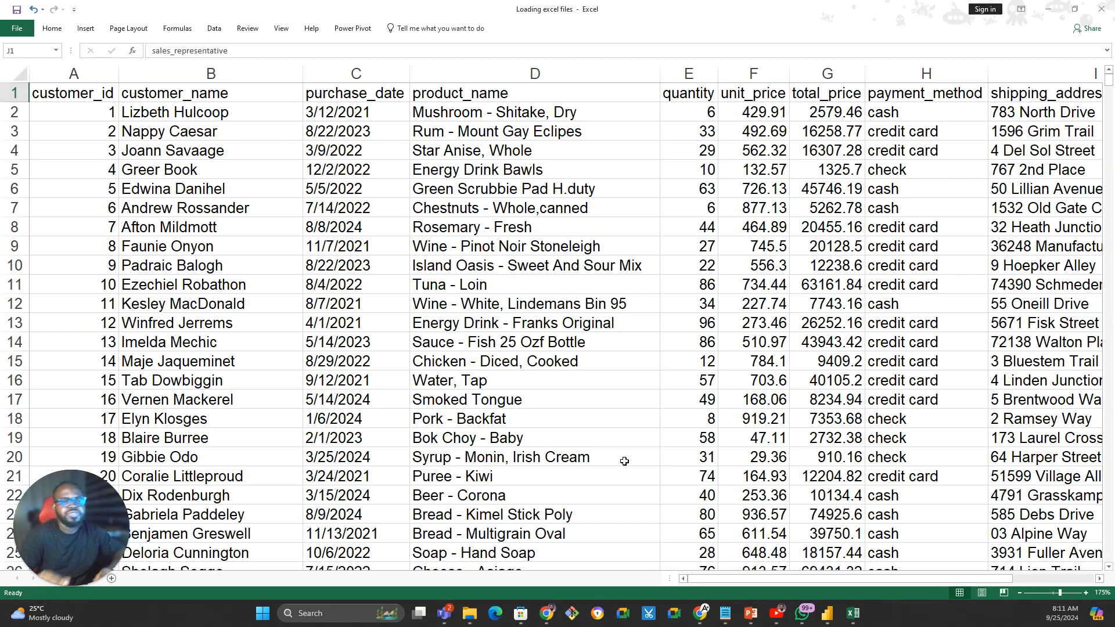
- Convert the data range A1:J1001 into a table with headers
click(564, 303)
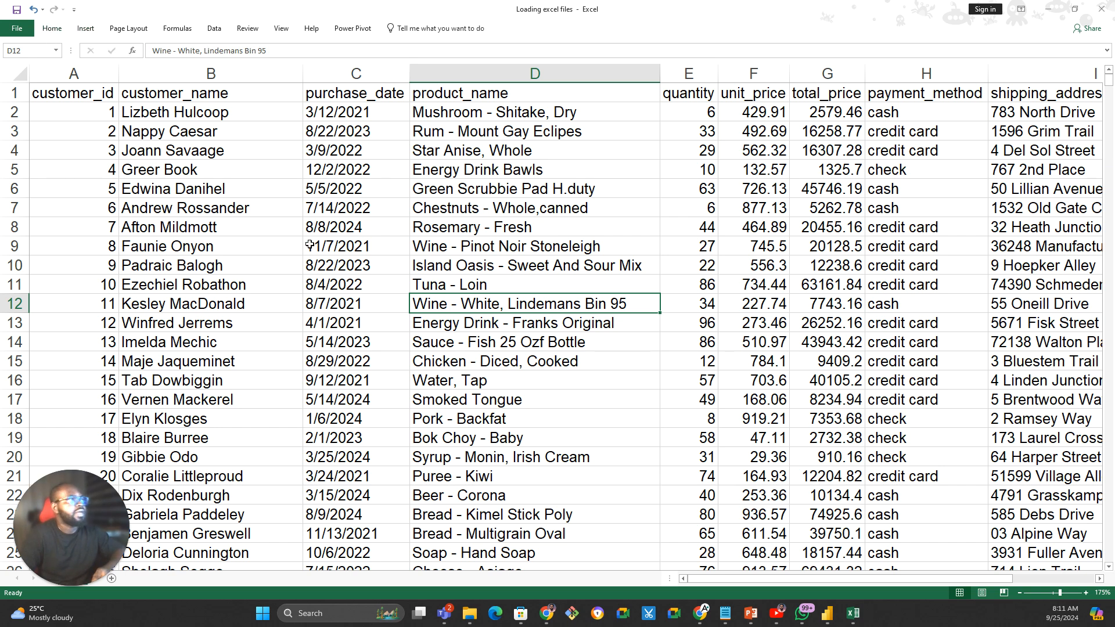
click(85, 30)
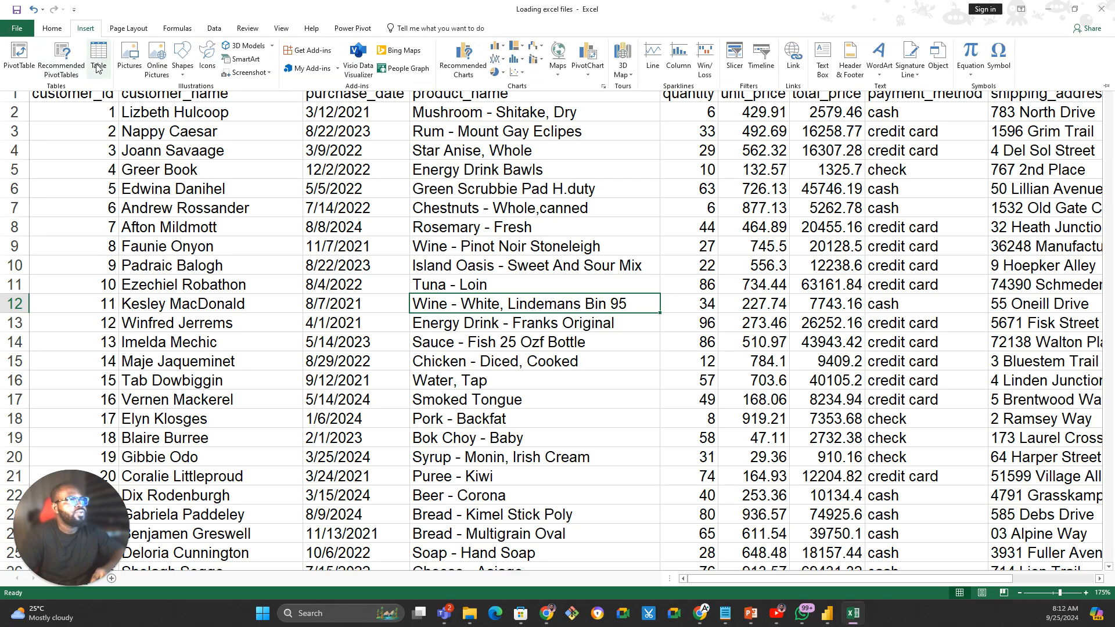
click(99, 64)
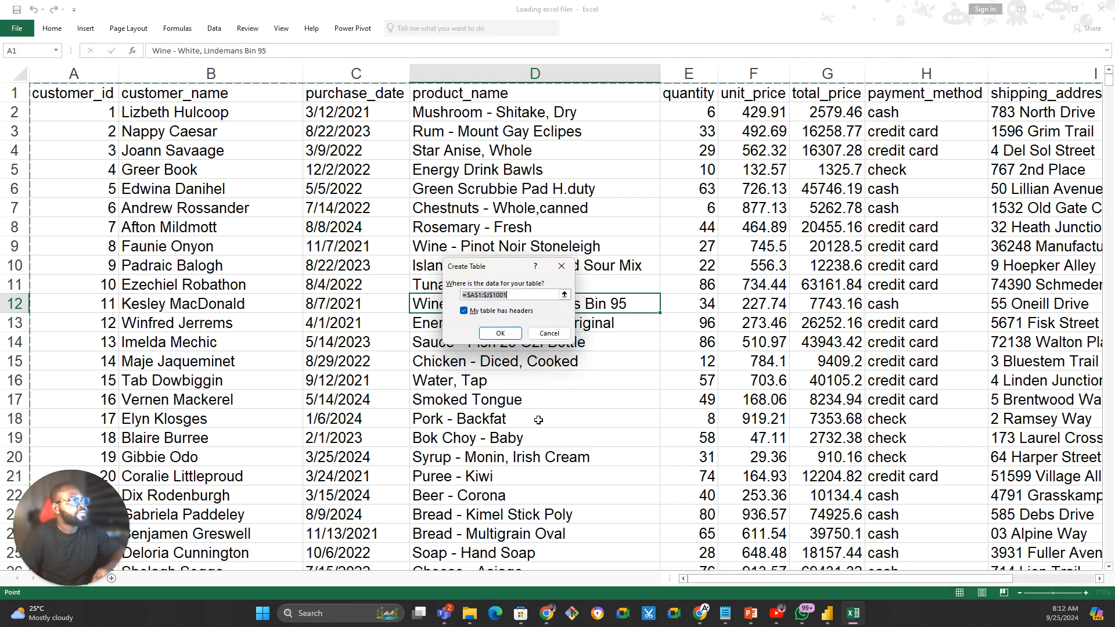
click(509, 335)
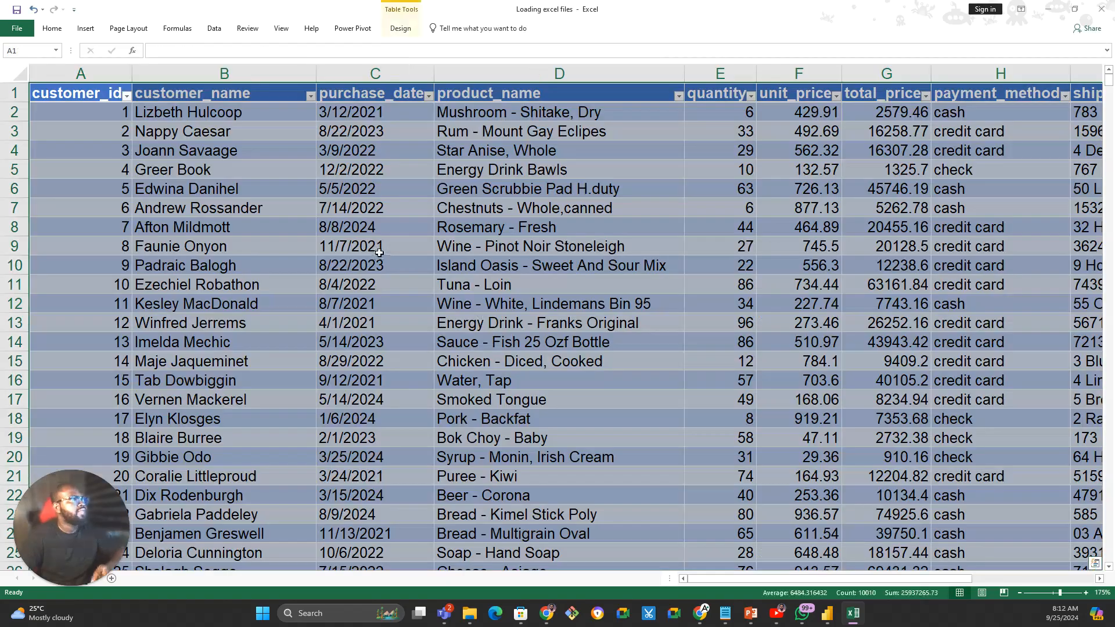
- Try to name the table "sales data"
click(402, 28)
click(33, 61)
text(sa)
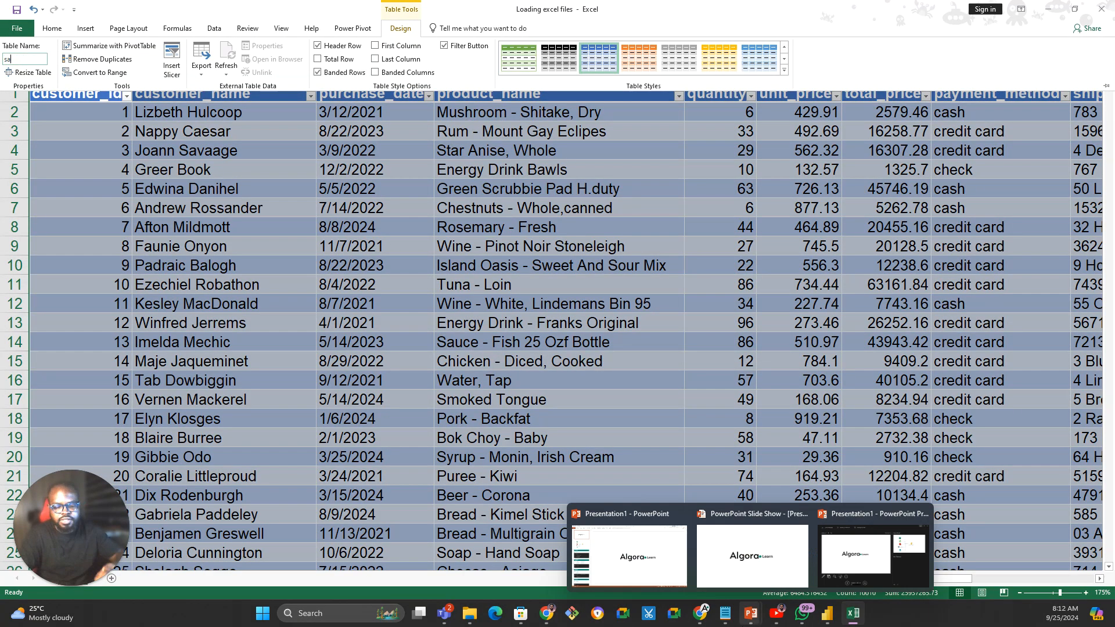
text(les)
text( dd)
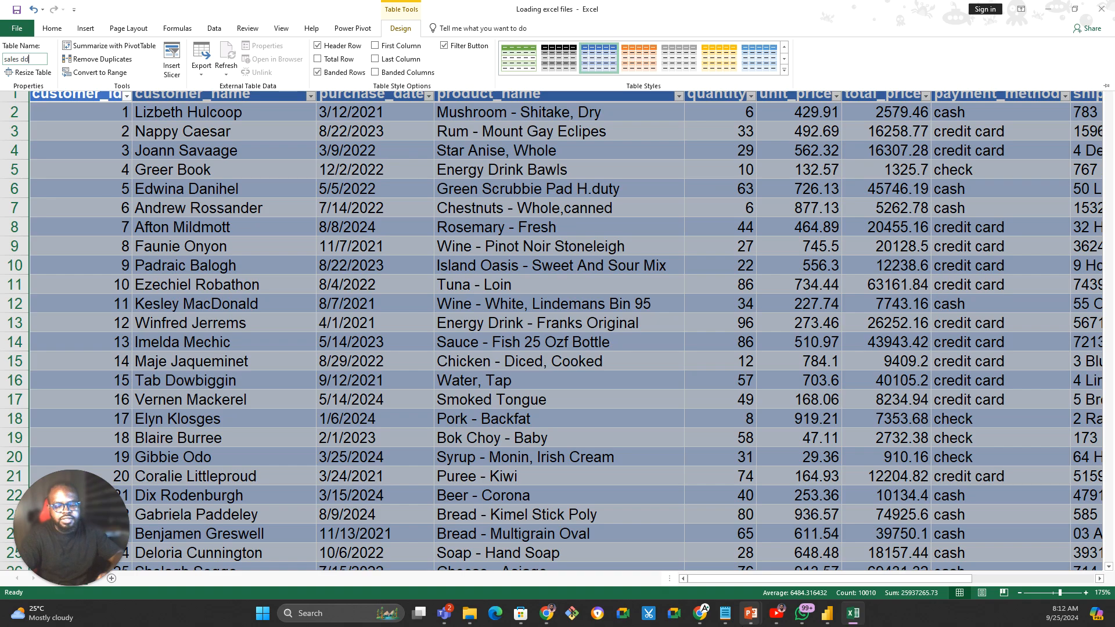
text(aata)
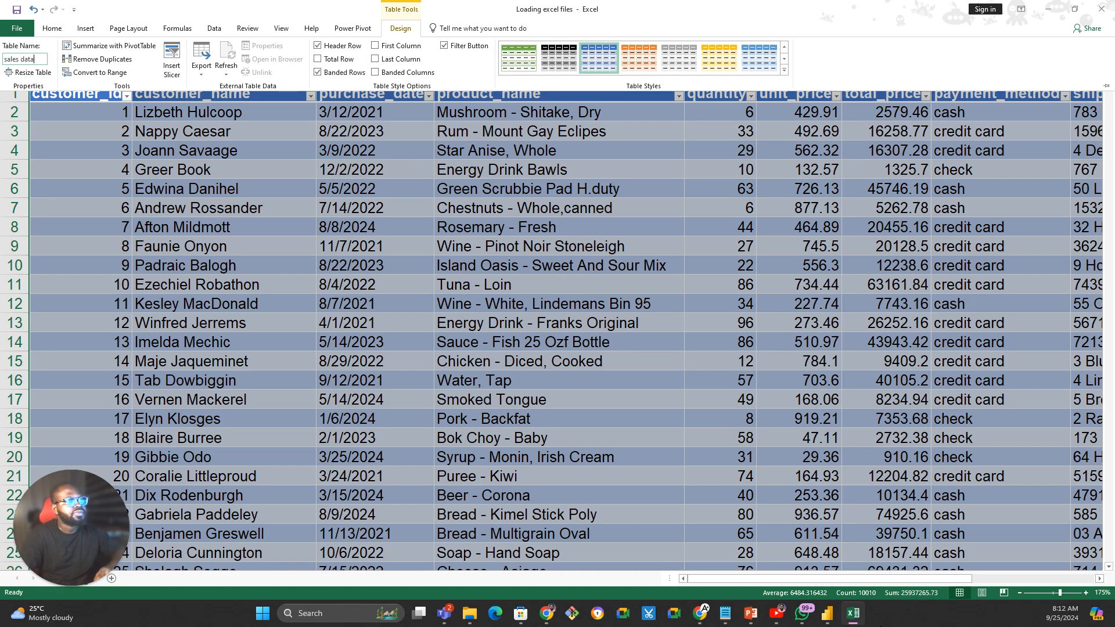
key(Return)
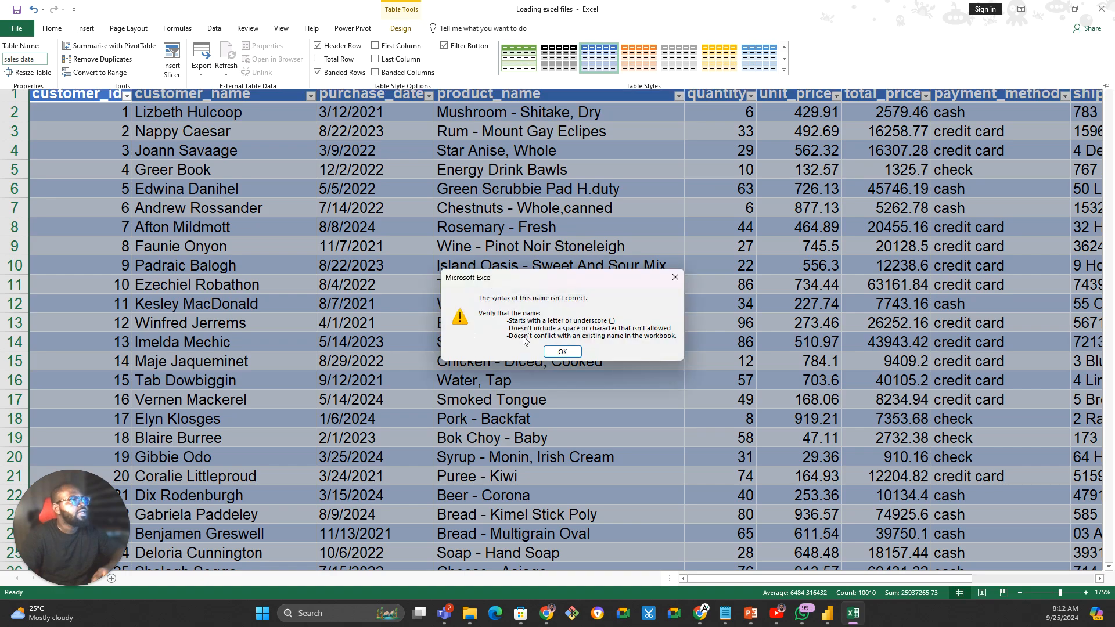
click(548, 350)
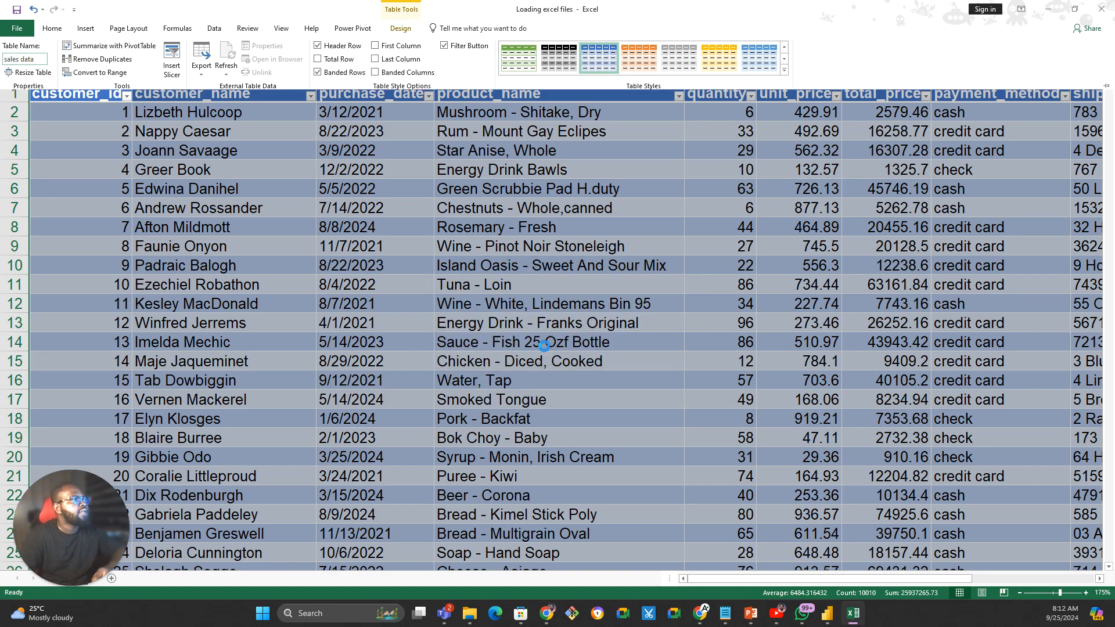
- Rename the table as sales_data
click(399, 34)
click(35, 59)
text(sales_data)
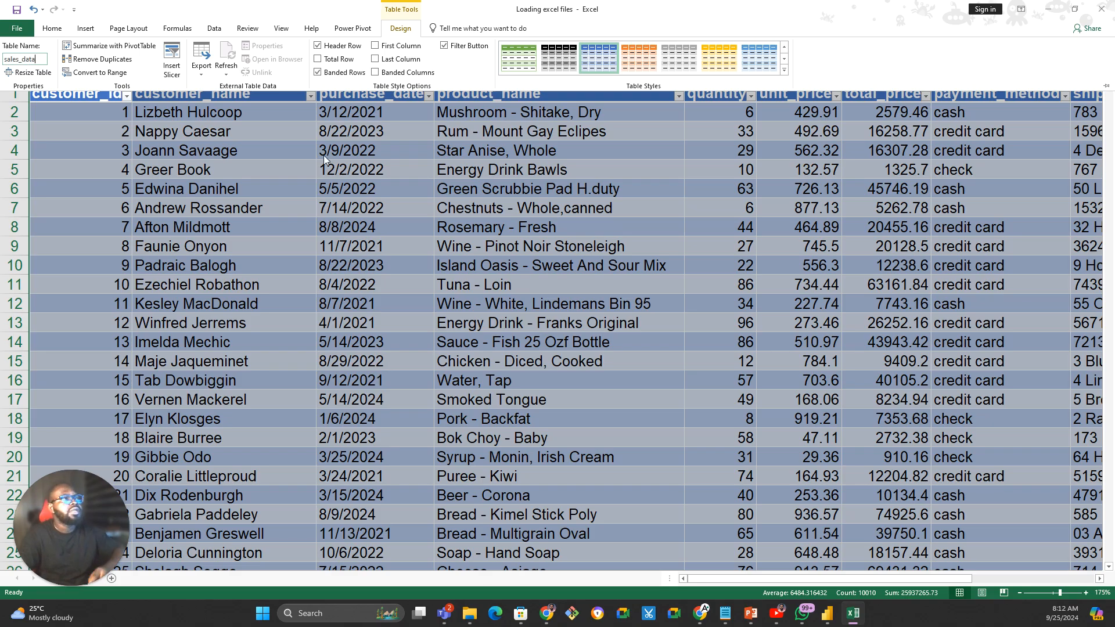
key(Return)
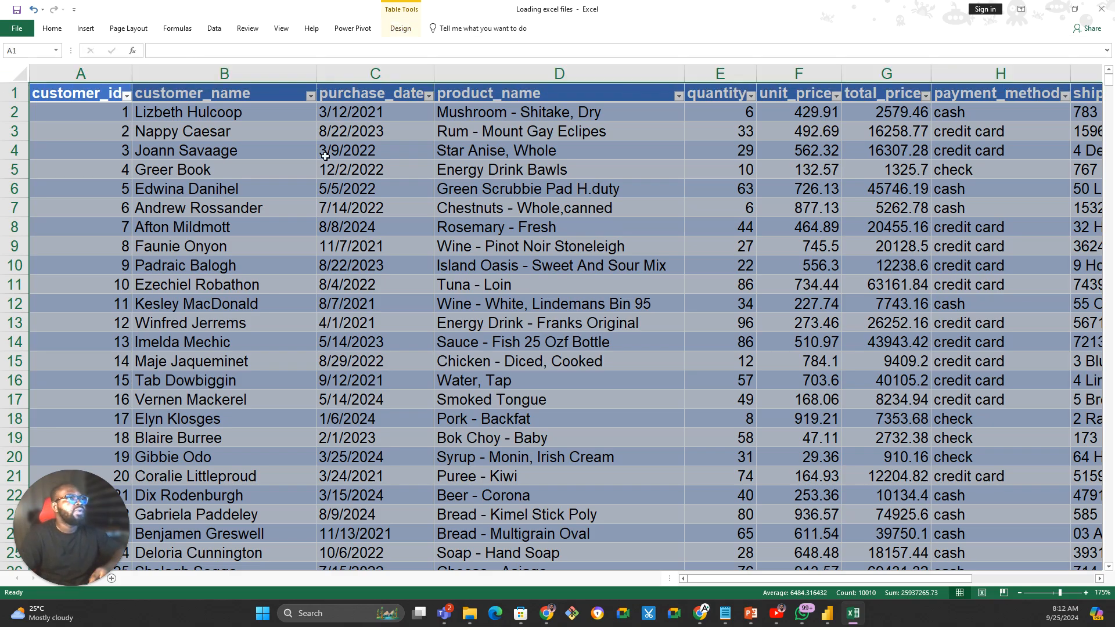
click(342, 183)
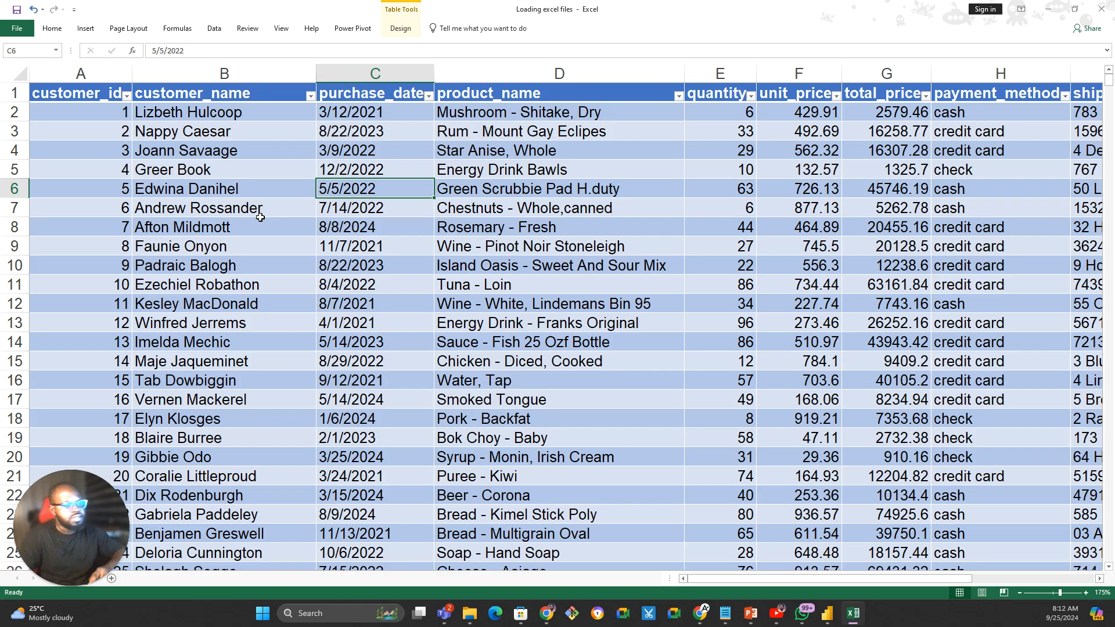
- Enter the text "stuff" in cell O2, outside the table, and return to the table's data
drag(812, 578, 1072, 604)
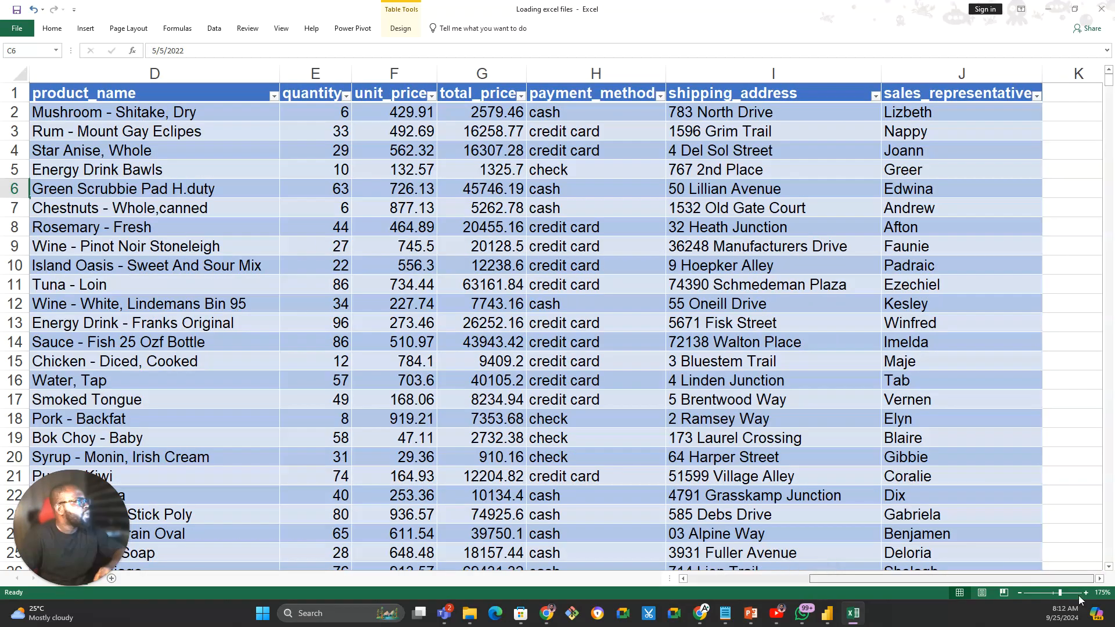
scroll(871, 116, right, 5)
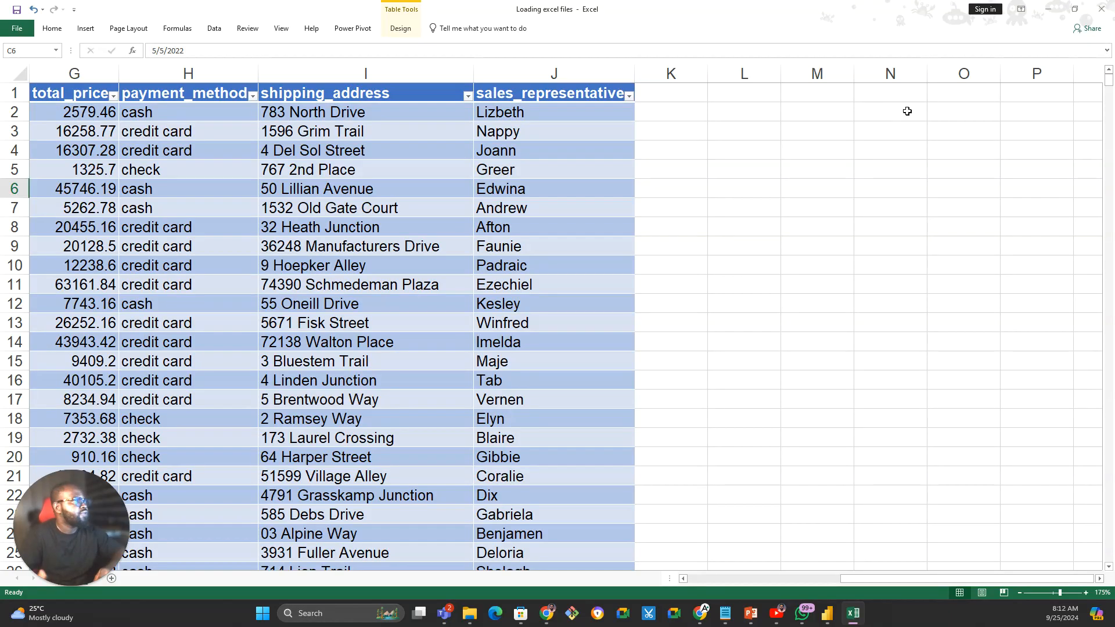
click(957, 120)
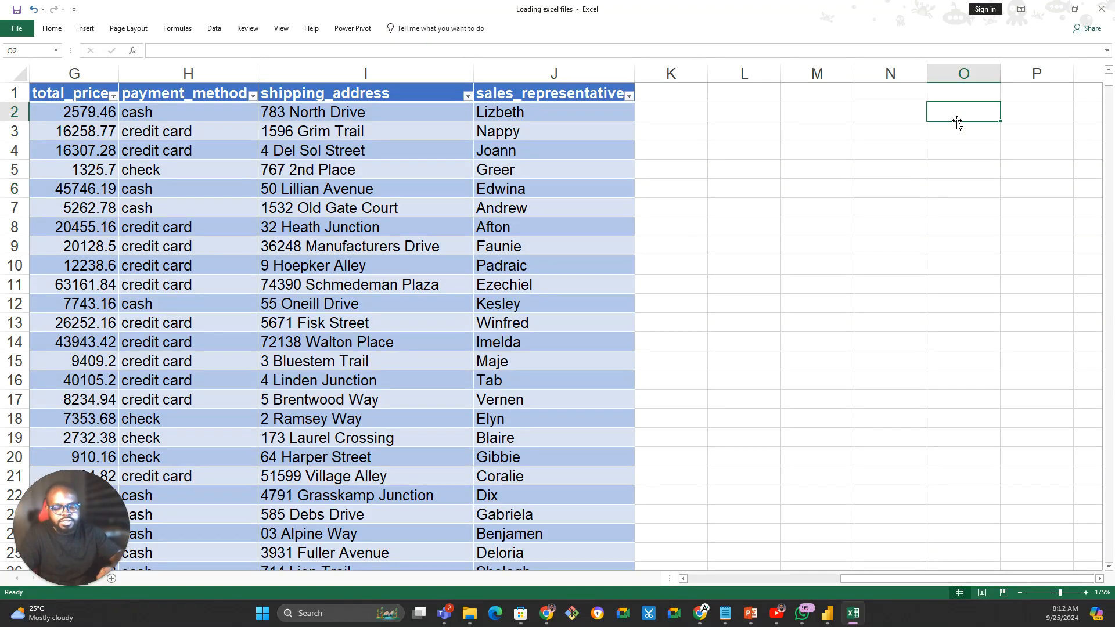
text(stuff)
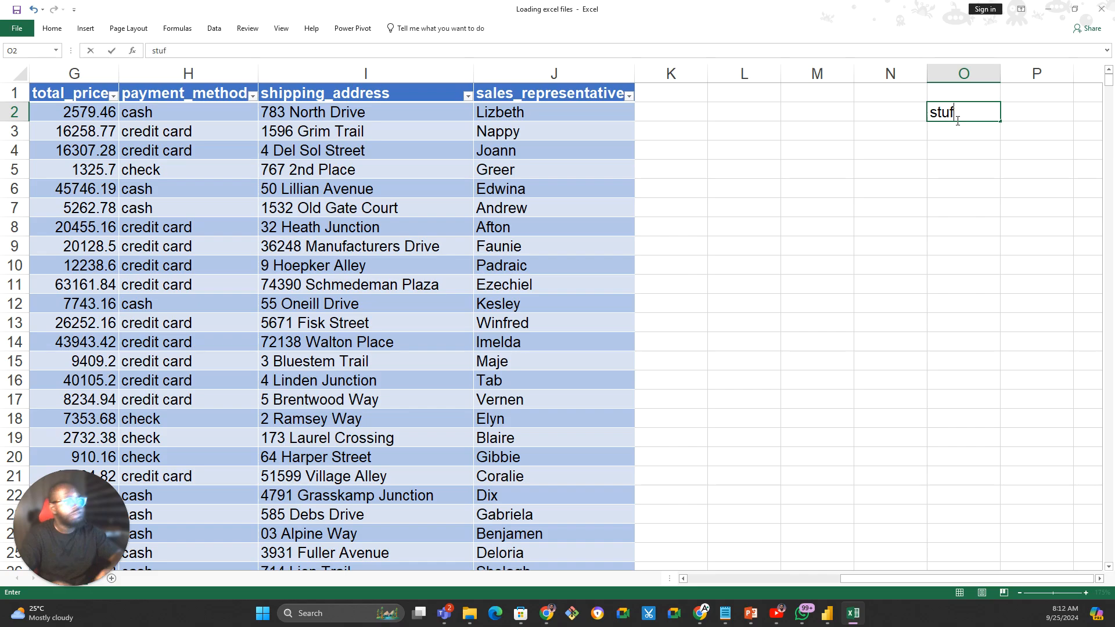
key(Return)
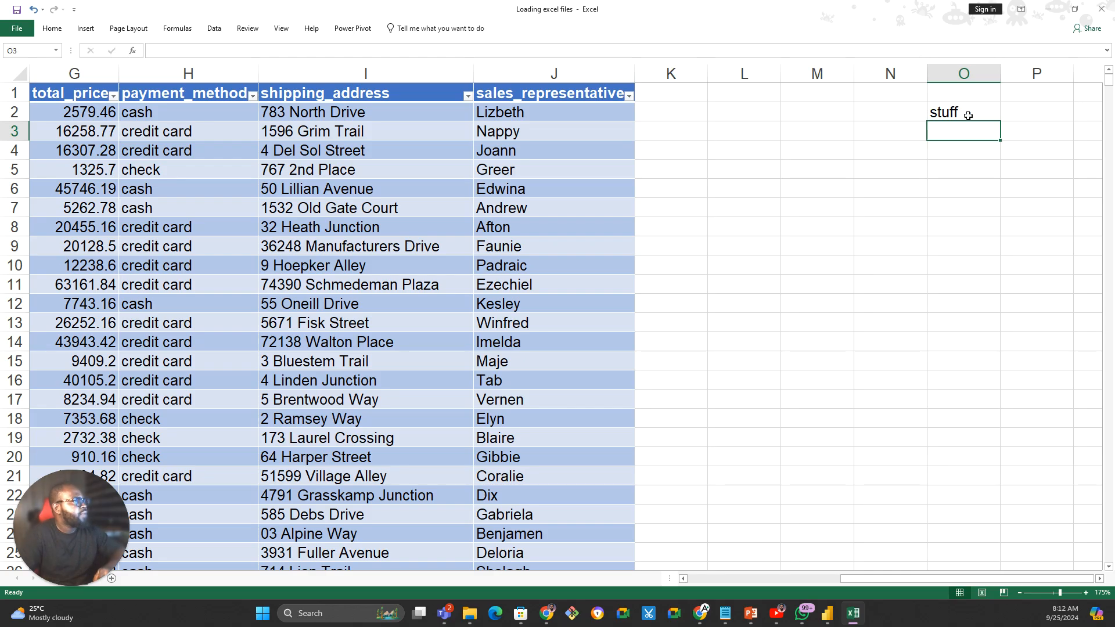
click(987, 112)
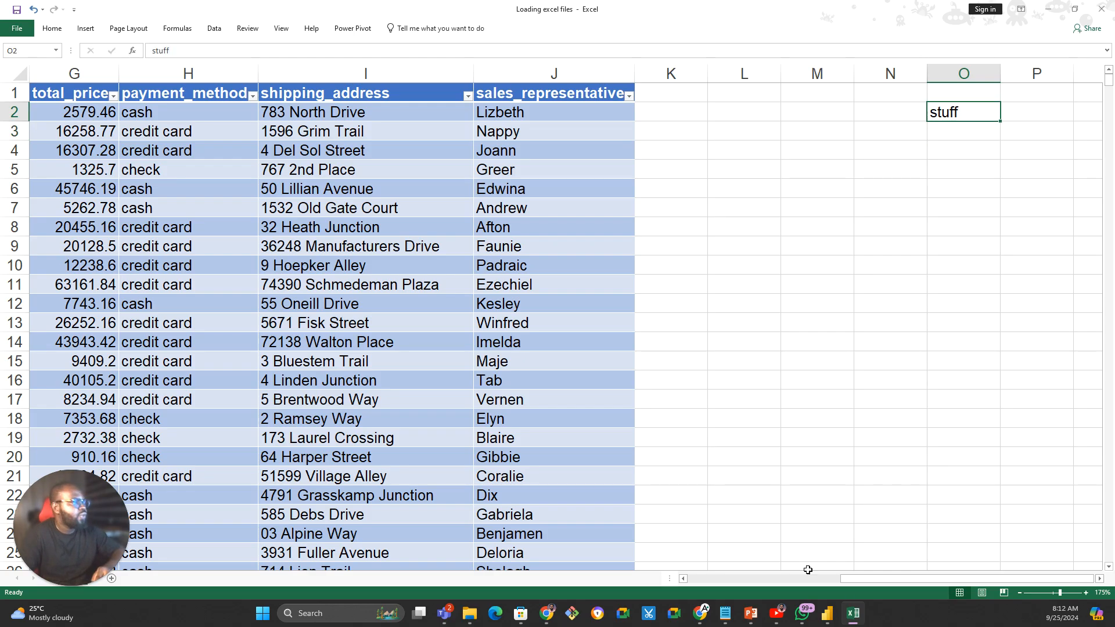
drag(859, 584, 738, 569)
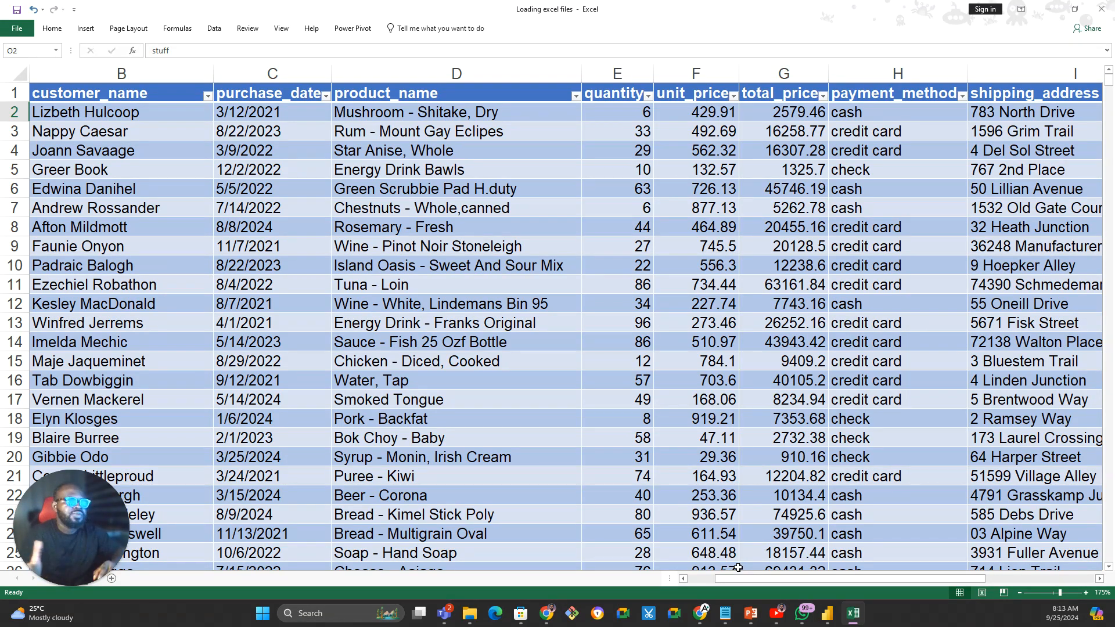
click(254, 330)
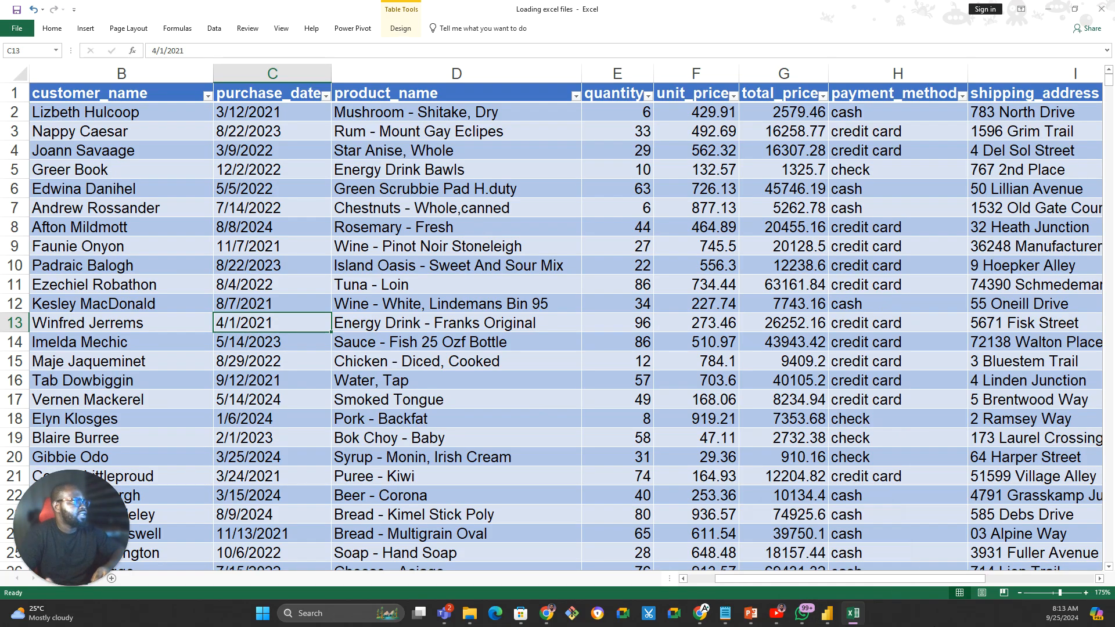
- Switch to Power BI Desktop, dismiss the open data source dialog, and start a new connection to an Excel Workbook
click(829, 615)
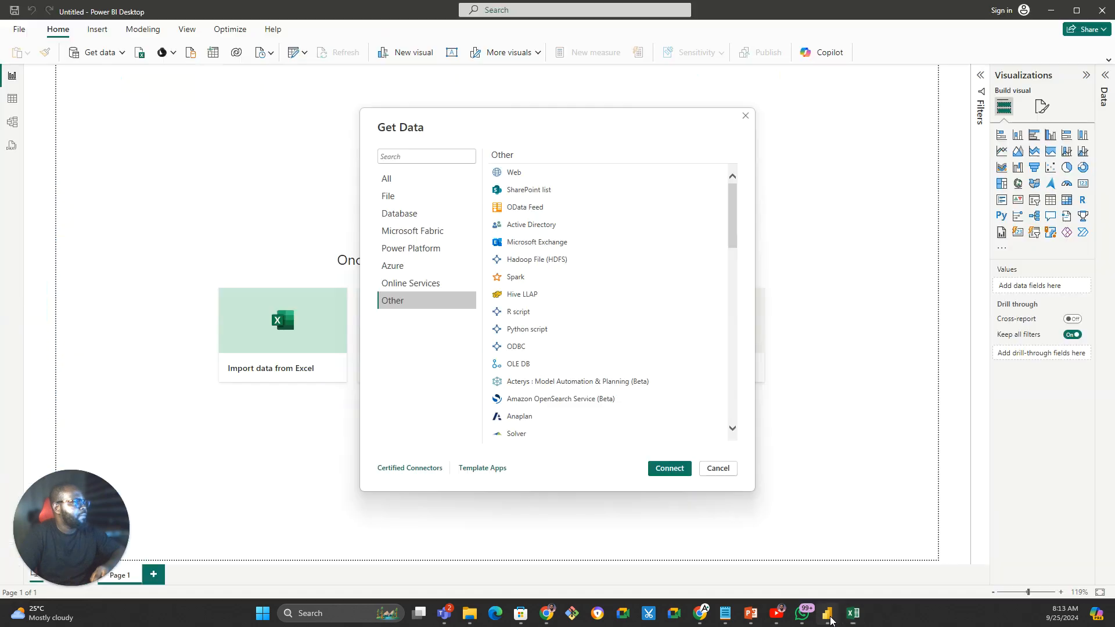
click(745, 116)
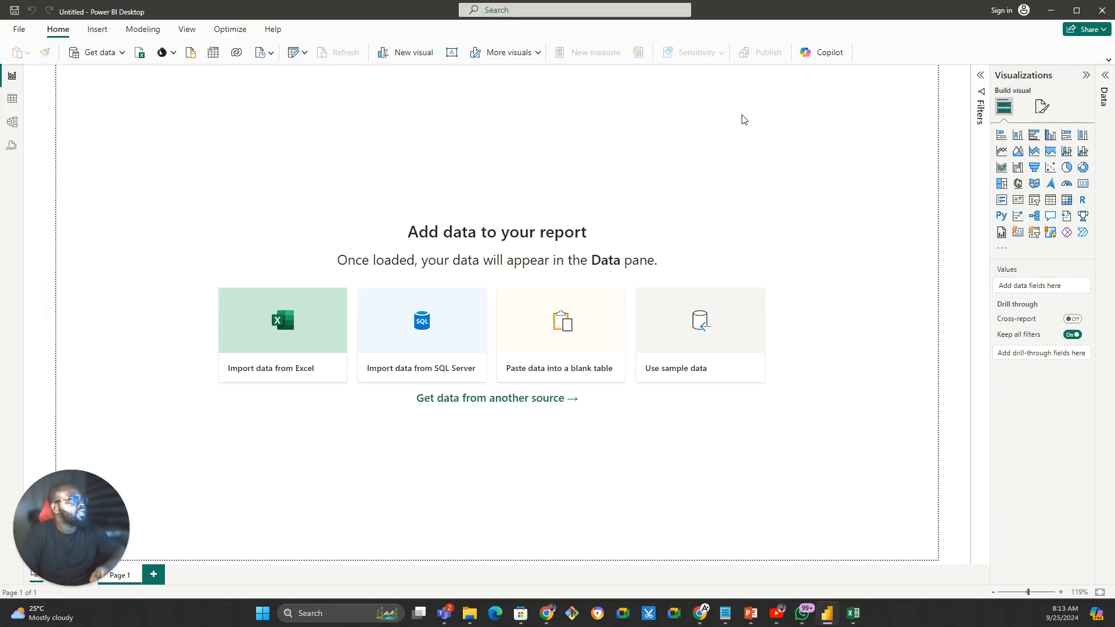
click(99, 62)
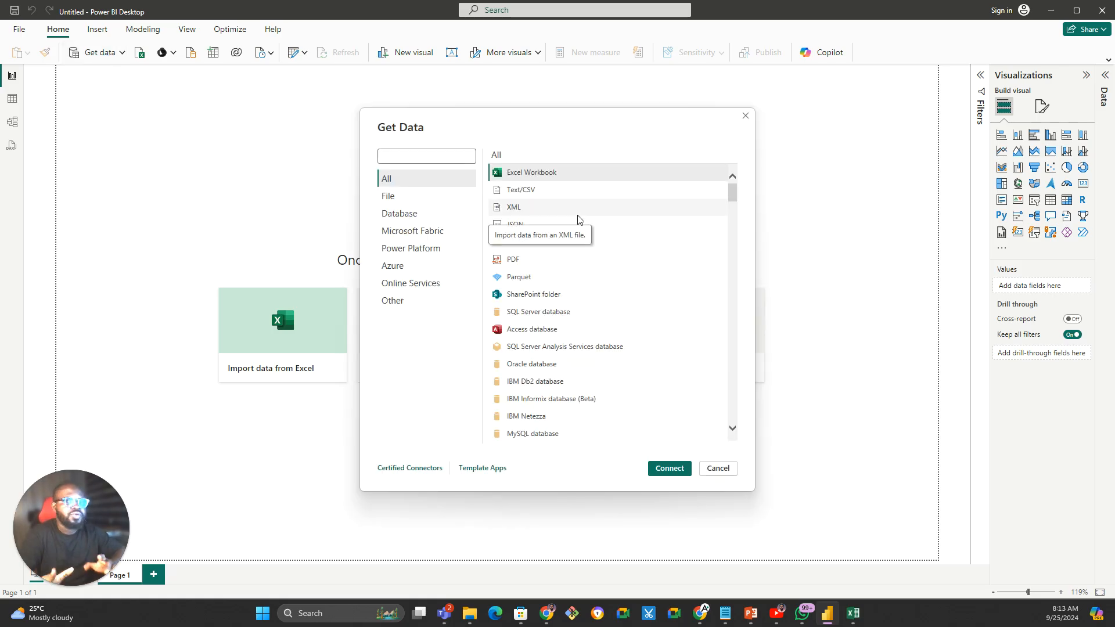
click(566, 176)
click(668, 467)
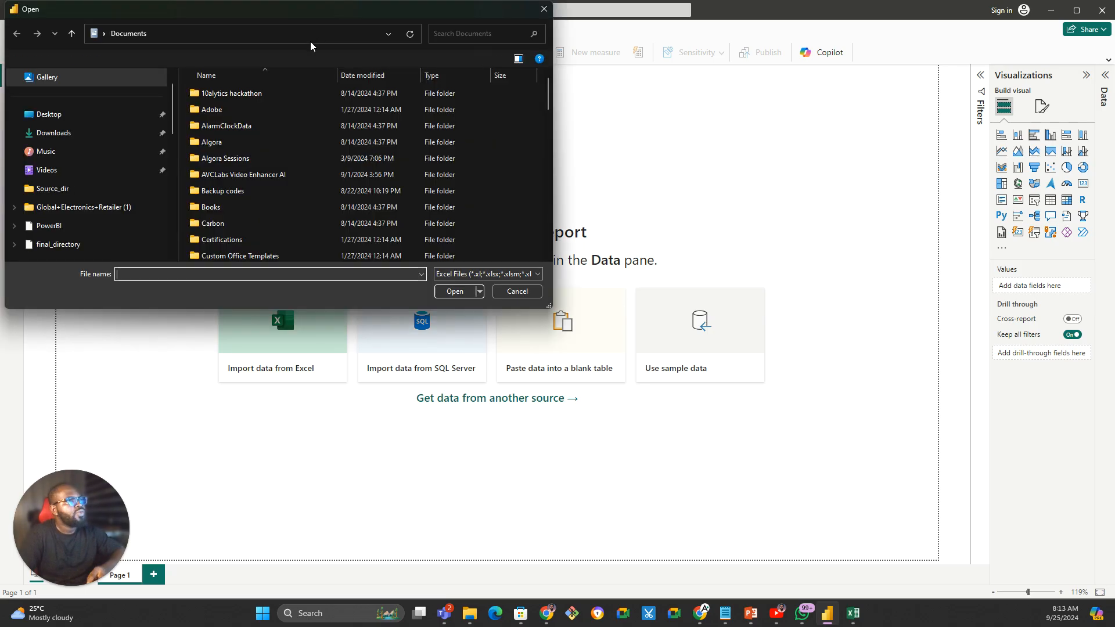
- Open the "Loading excel files" workbook from Videos > Courses > PowerBI > Video data resource
drag(311, 10, 412, 63)
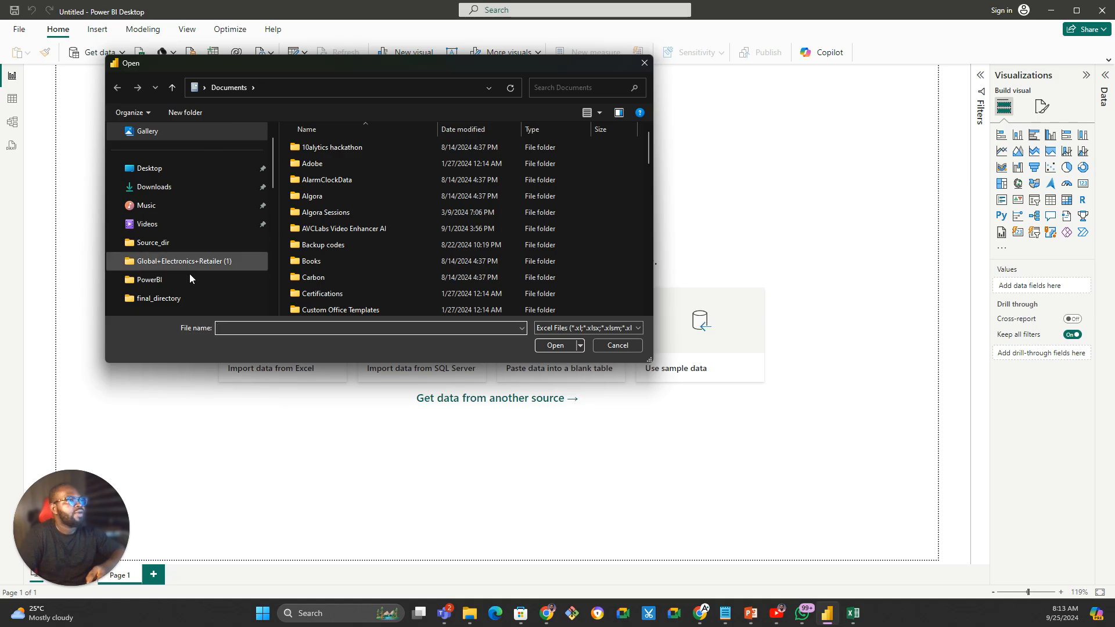
click(172, 224)
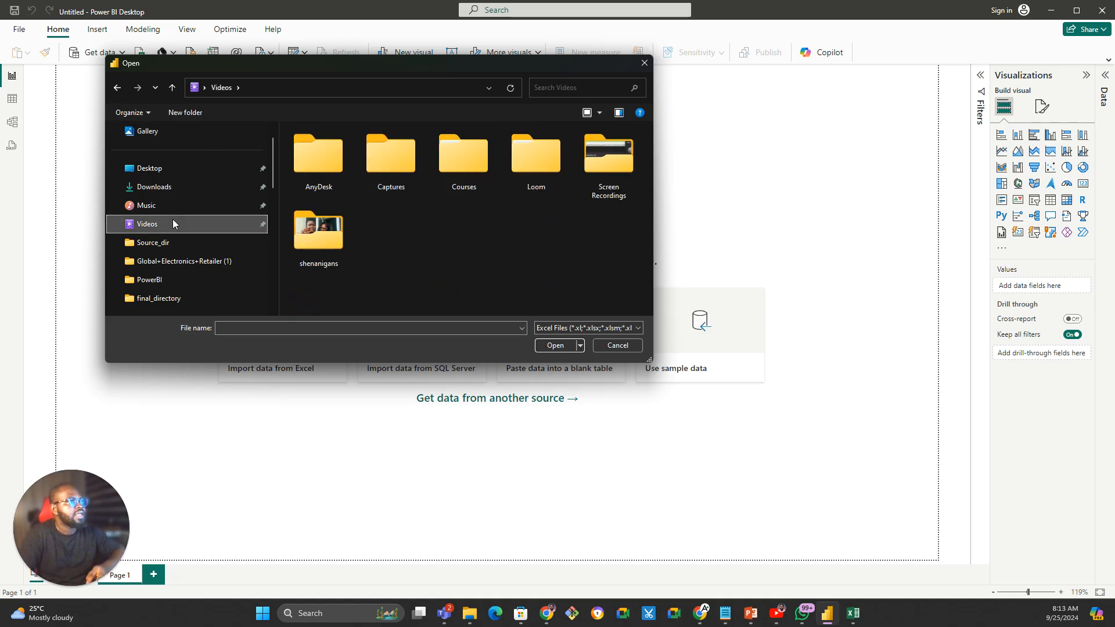
double_click(466, 162)
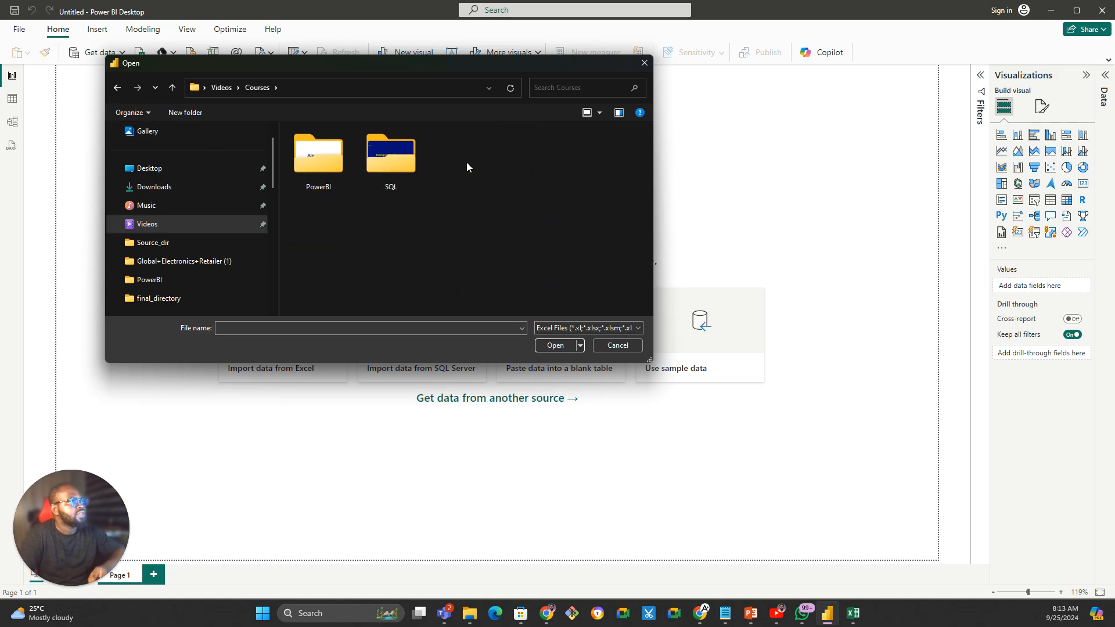
double_click(312, 163)
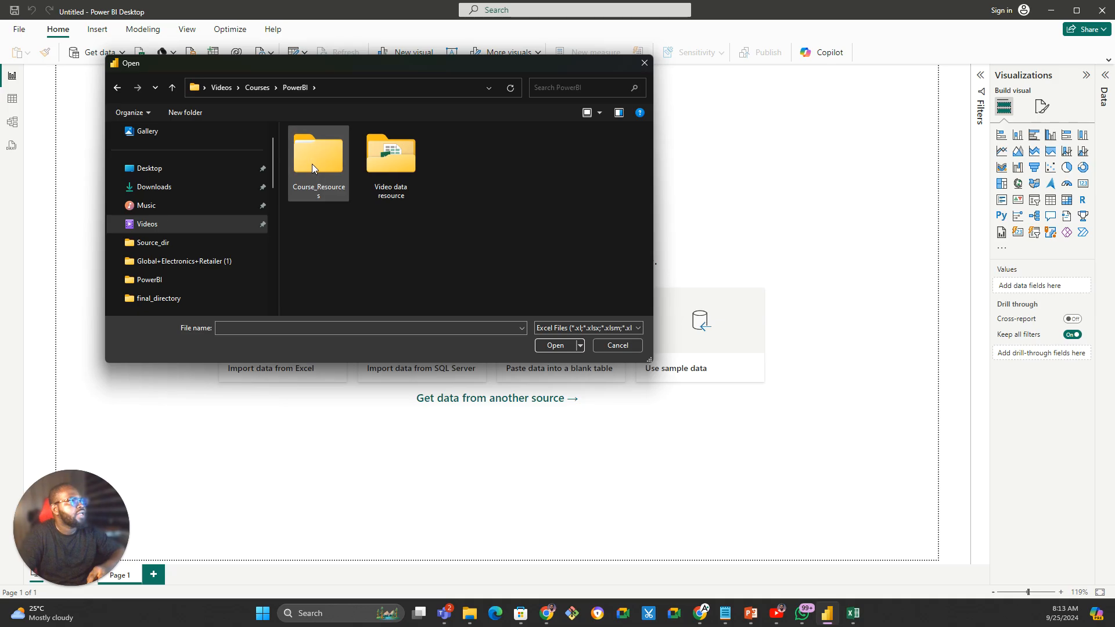
double_click(388, 167)
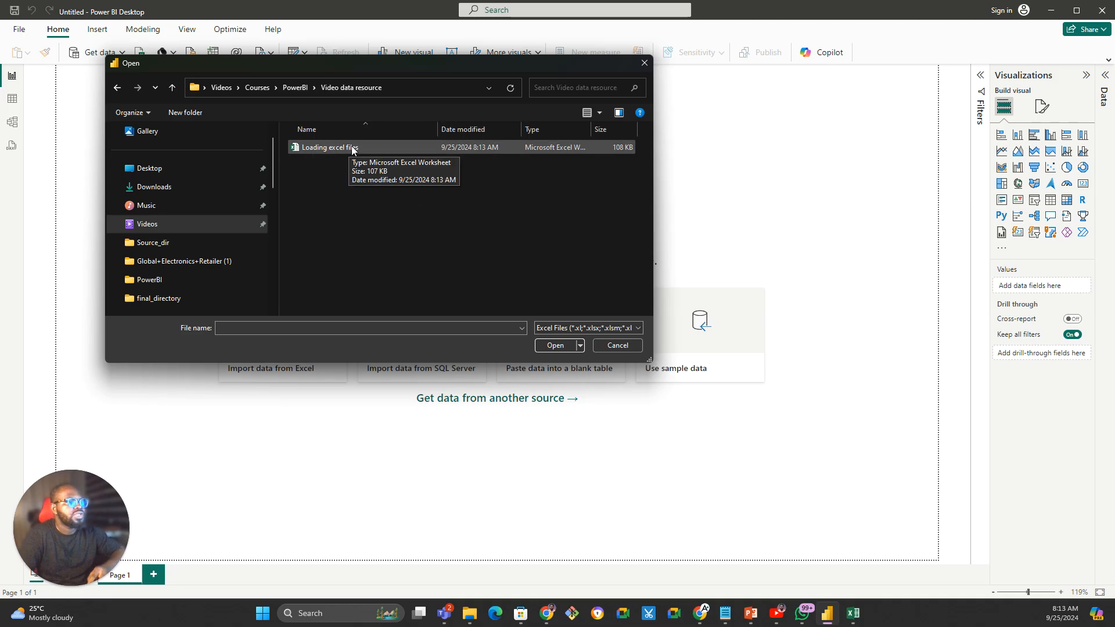
click(352, 148)
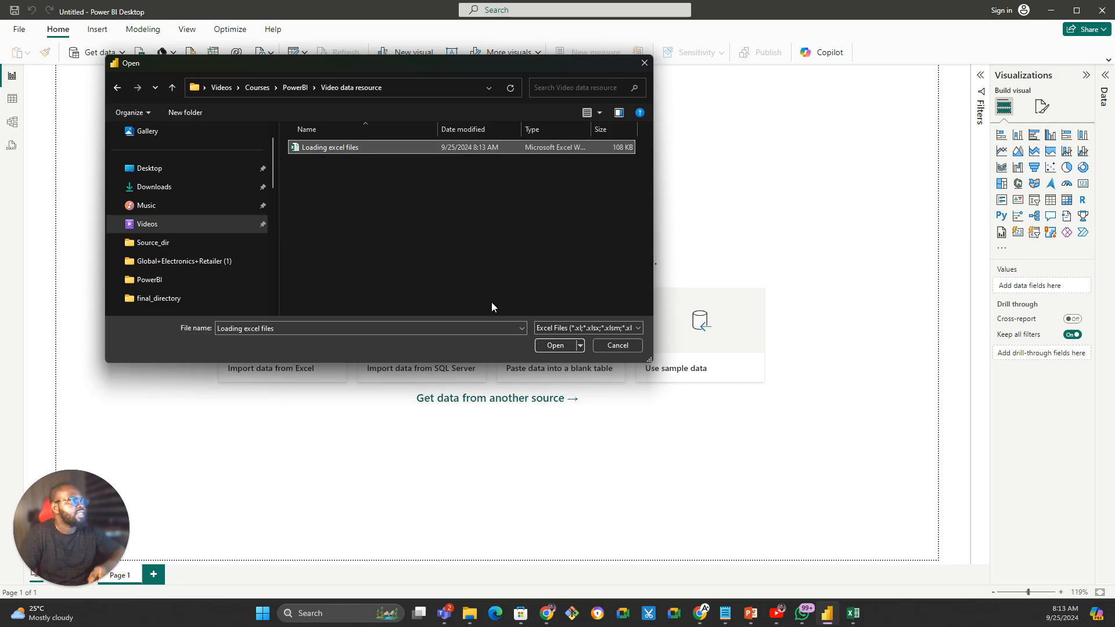
click(556, 345)
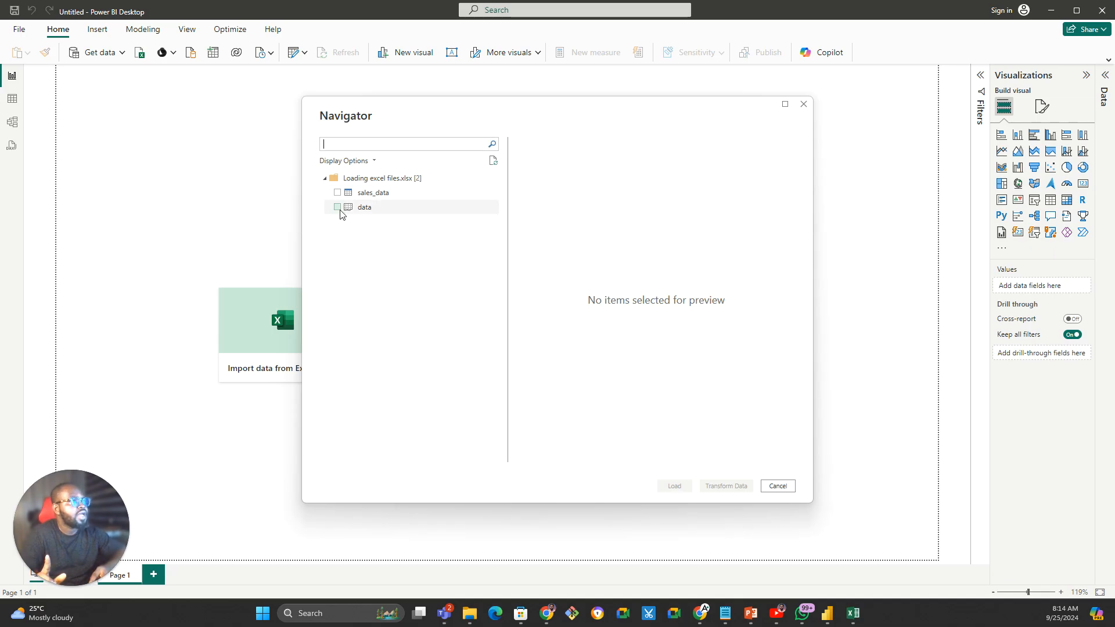
- Switch to the Excel workbook and check the name assigned to the sales table
click(853, 613)
click(327, 170)
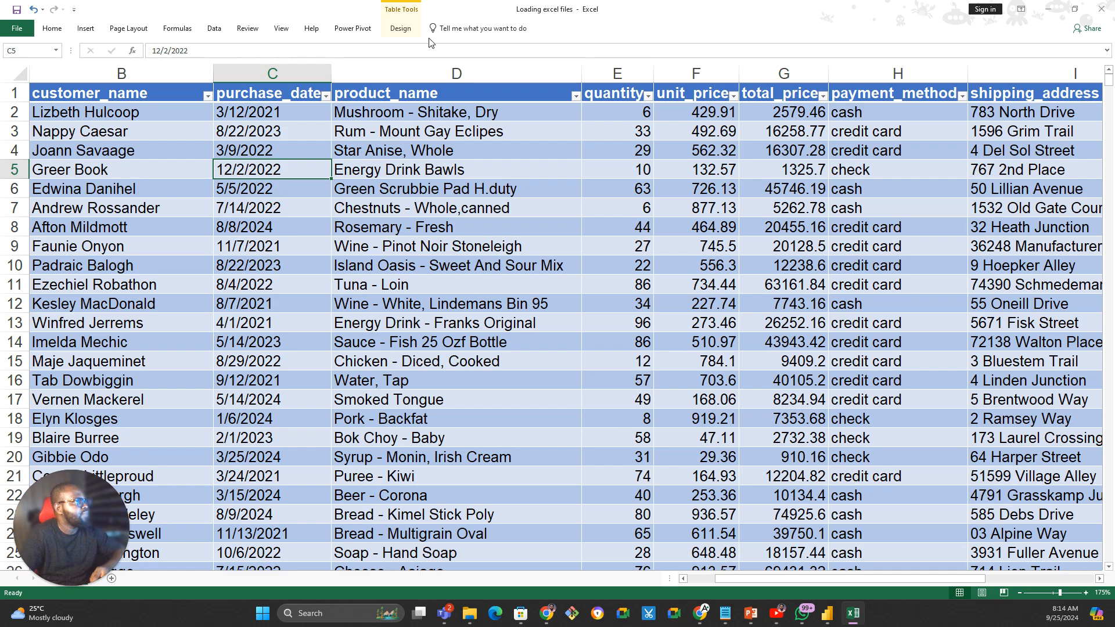
click(414, 29)
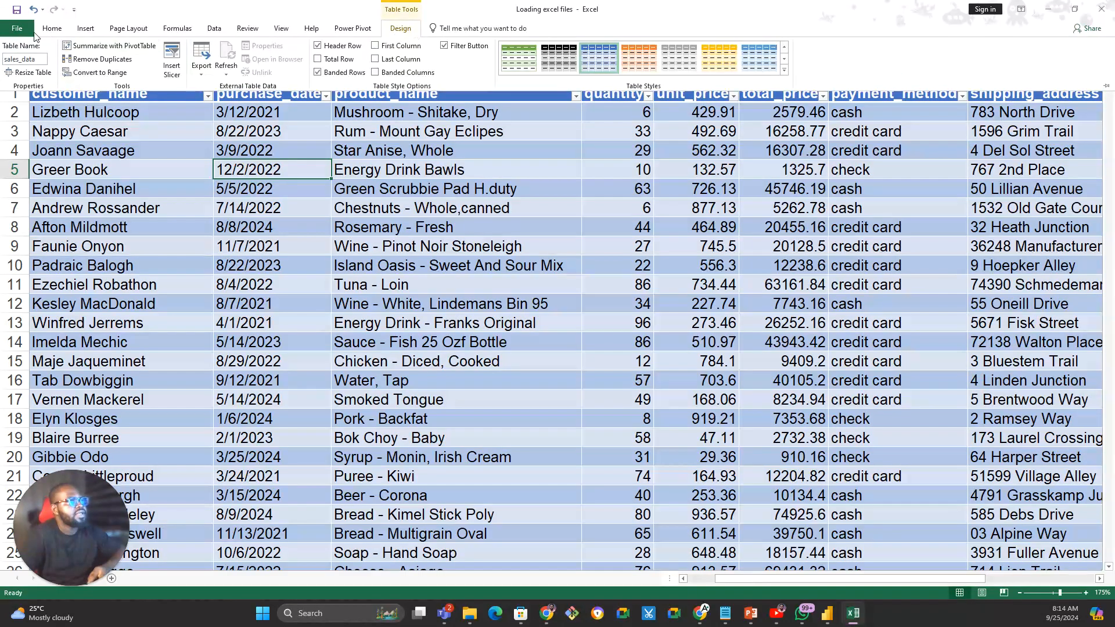
click(38, 58)
drag(4, 59, 39, 65)
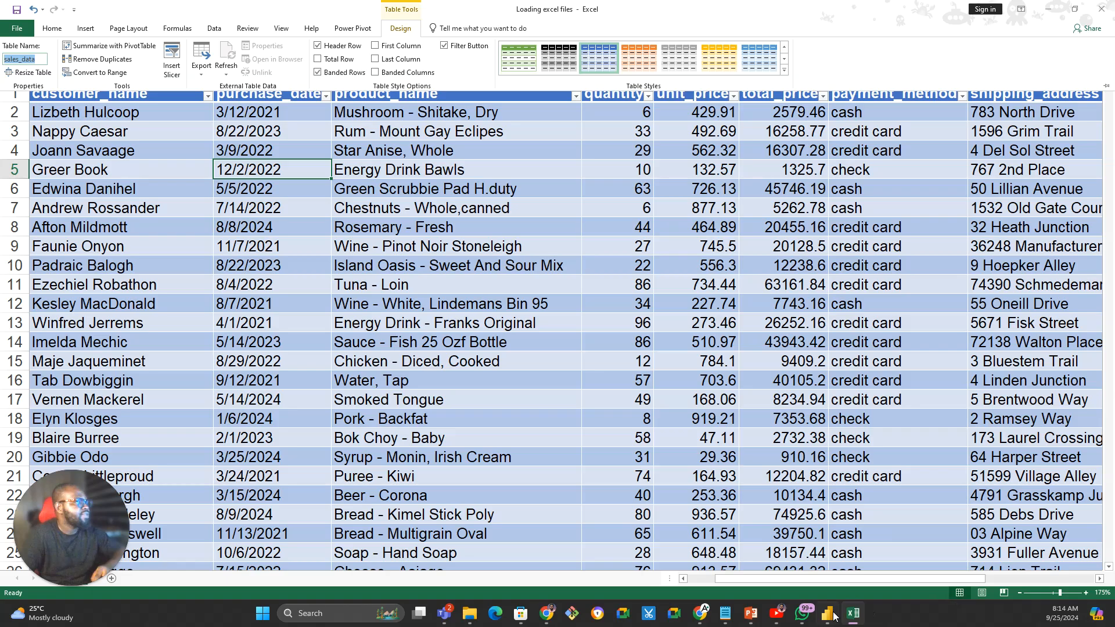
- Return to Power BI Desktop and preview the sales_data table in the Navigator
click(829, 615)
click(365, 196)
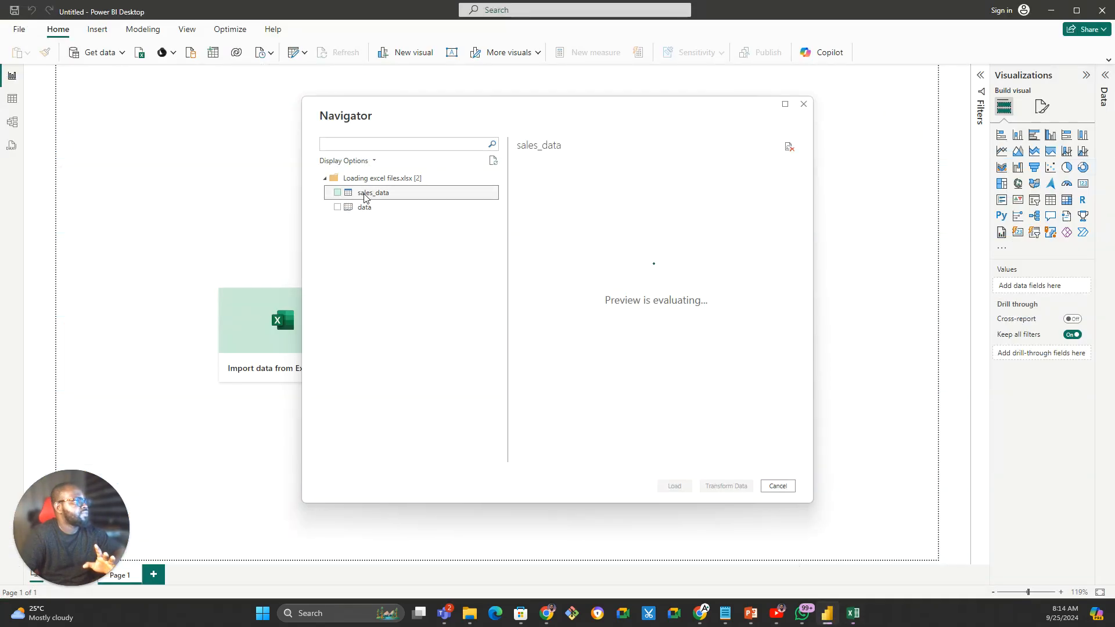
drag(583, 456, 538, 465)
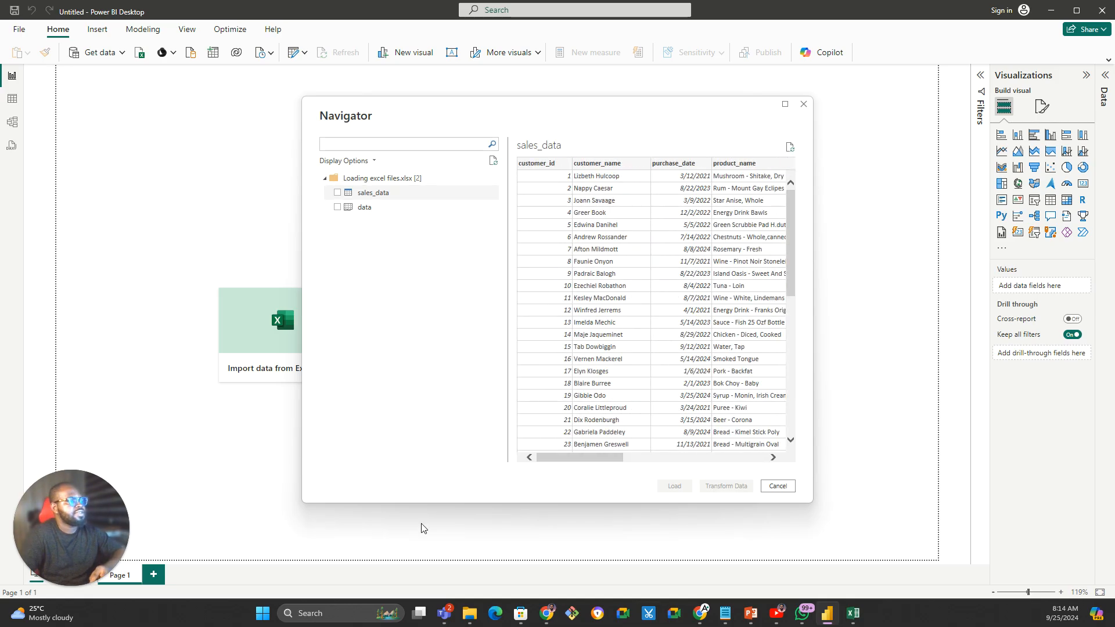
- Switch to Excel and enter the text "other stuff" in cell O3, outside the table
click(853, 613)
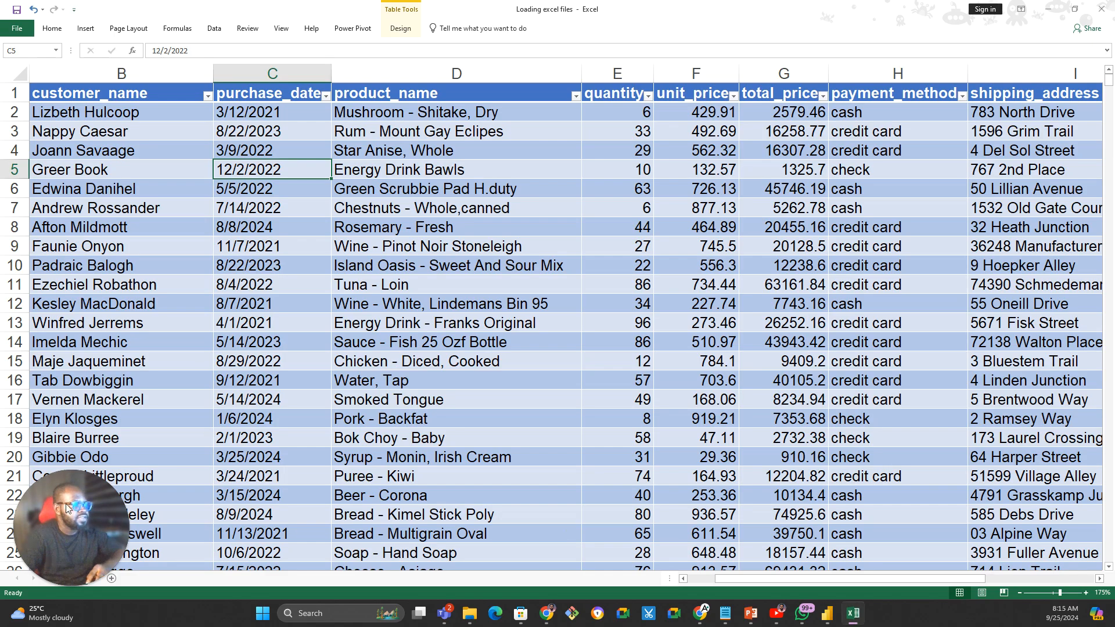
drag(152, 518, 1040, 521)
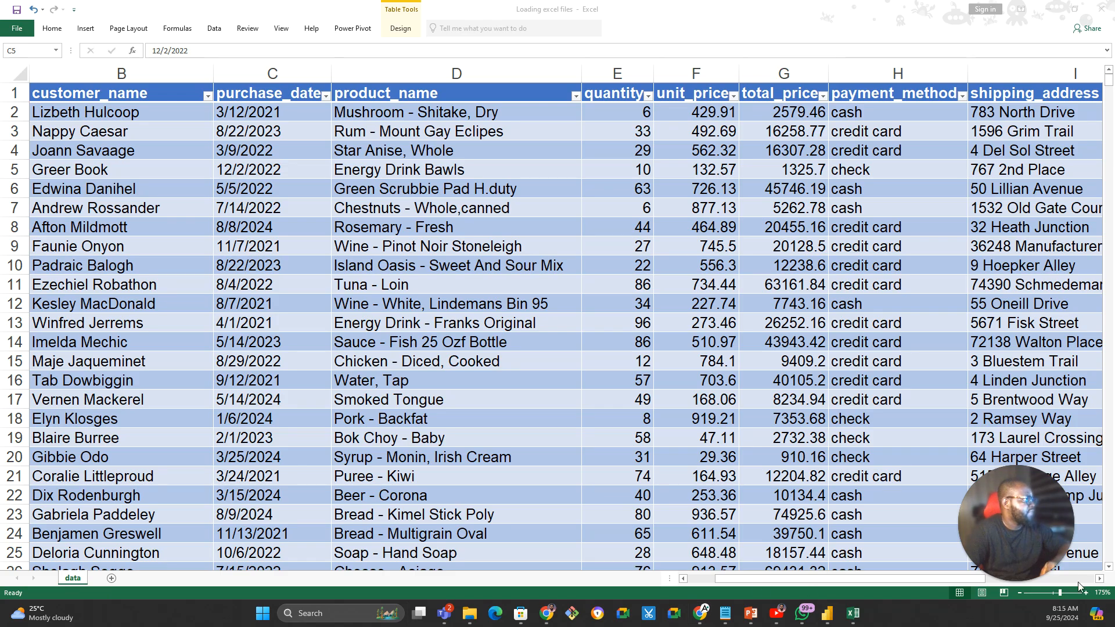
drag(1043, 538, 298, 506)
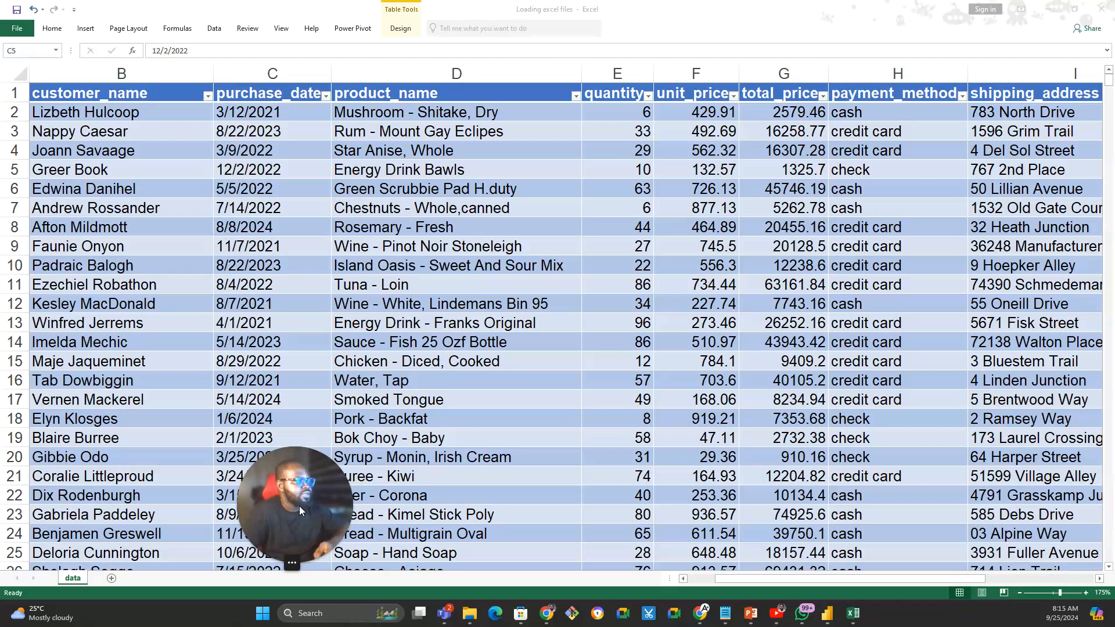
click(923, 588)
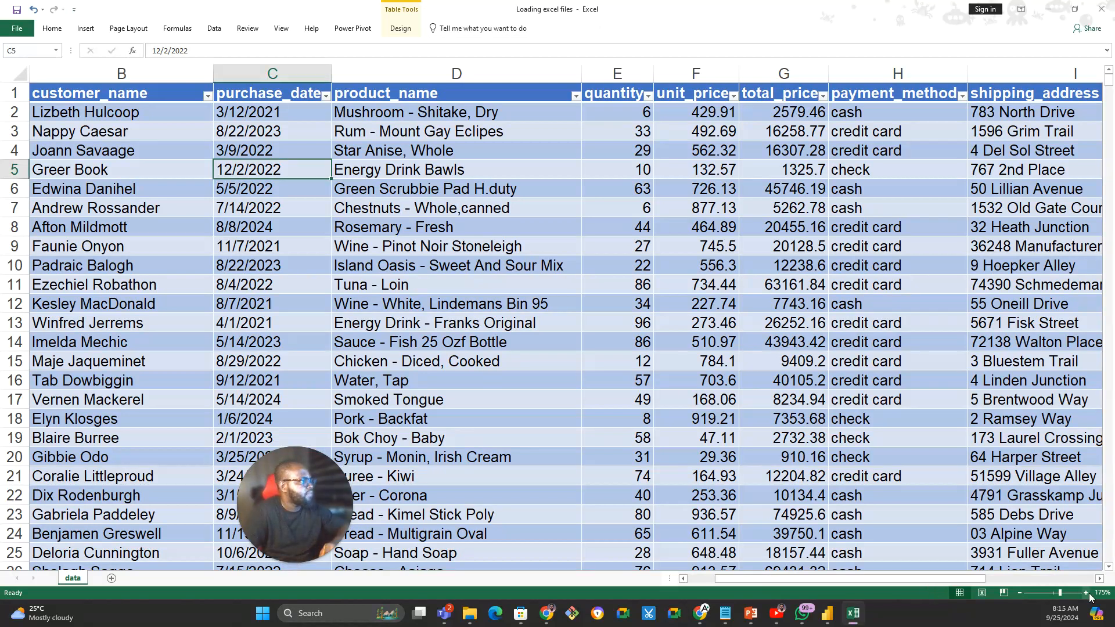
click(1082, 583)
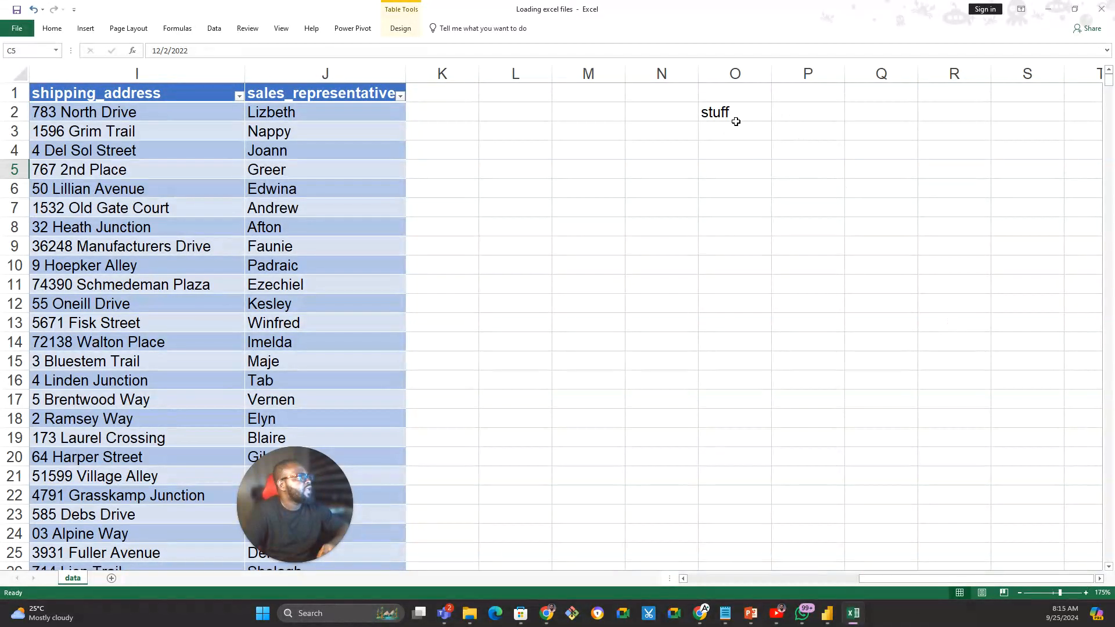
click(734, 139)
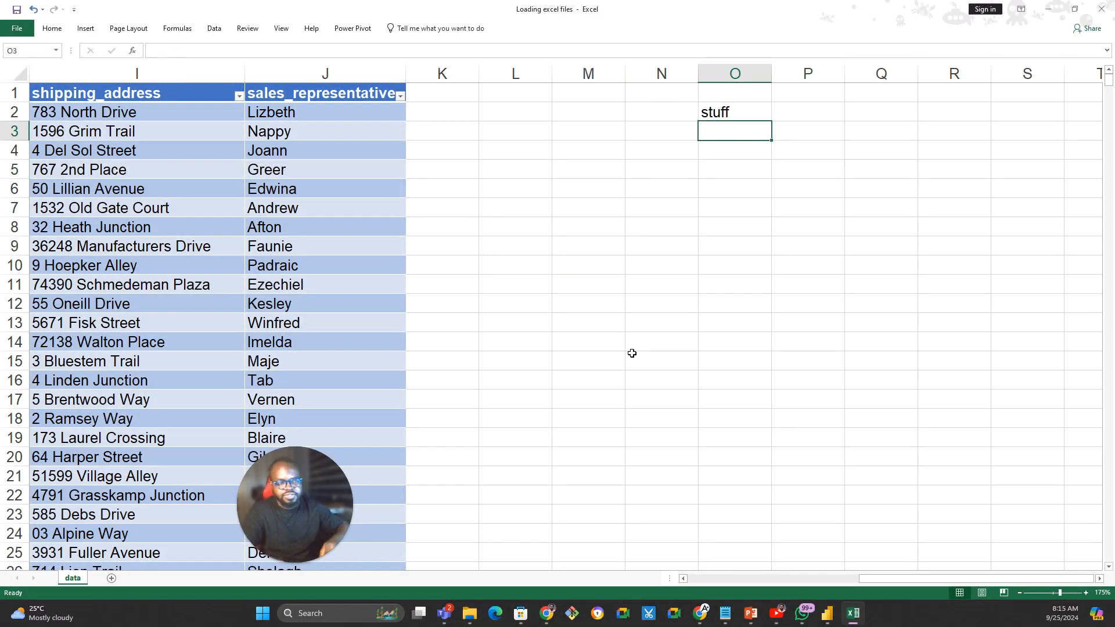
text(oth)
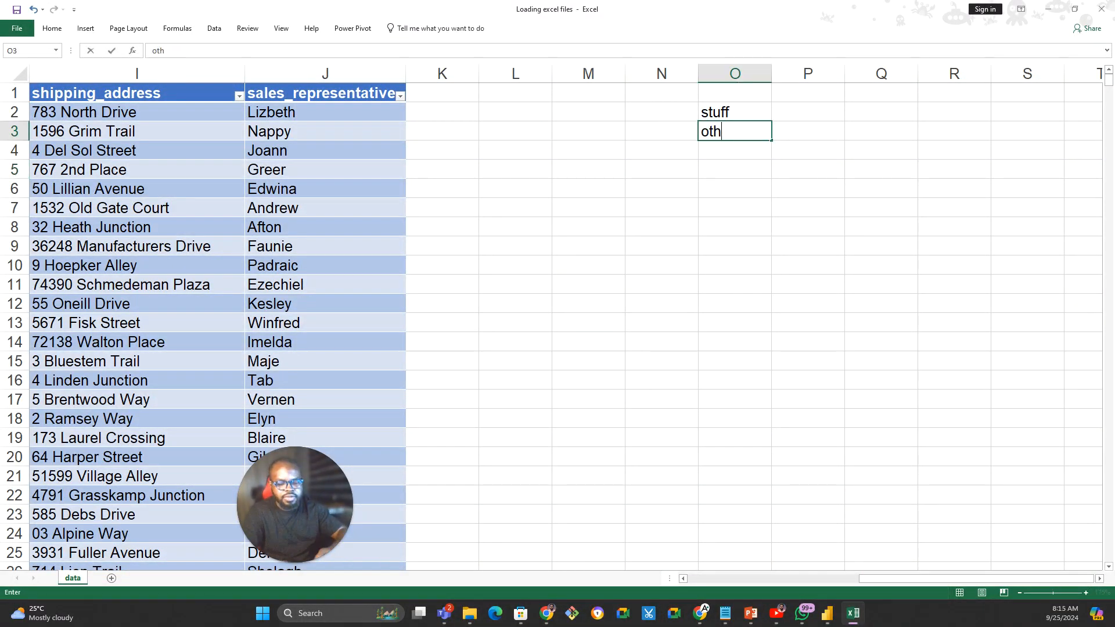
text(er stuff)
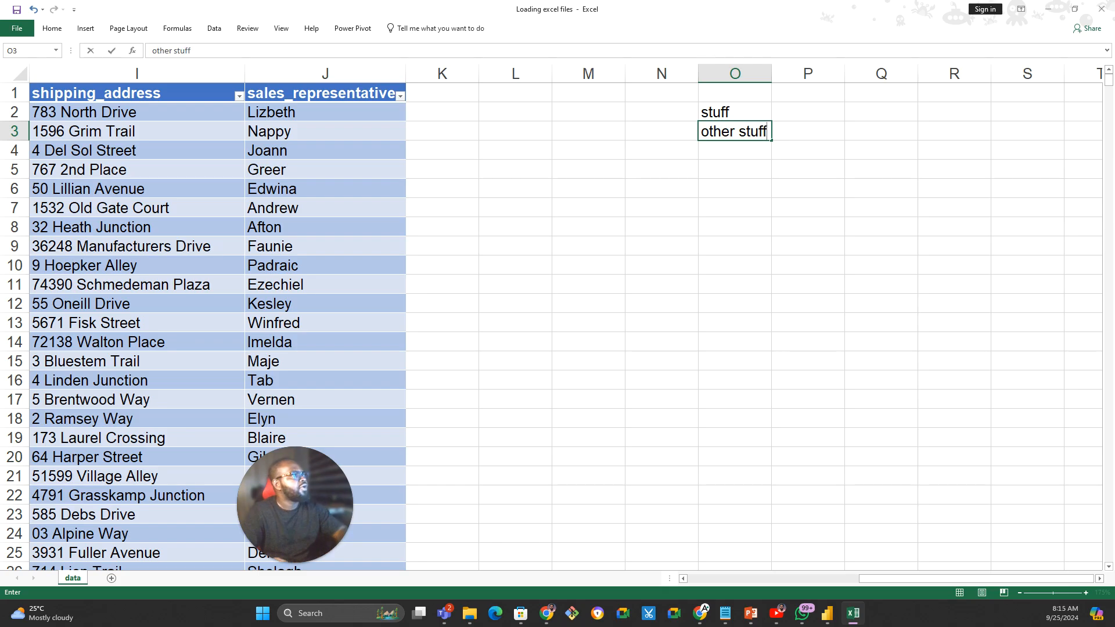
key(Return)
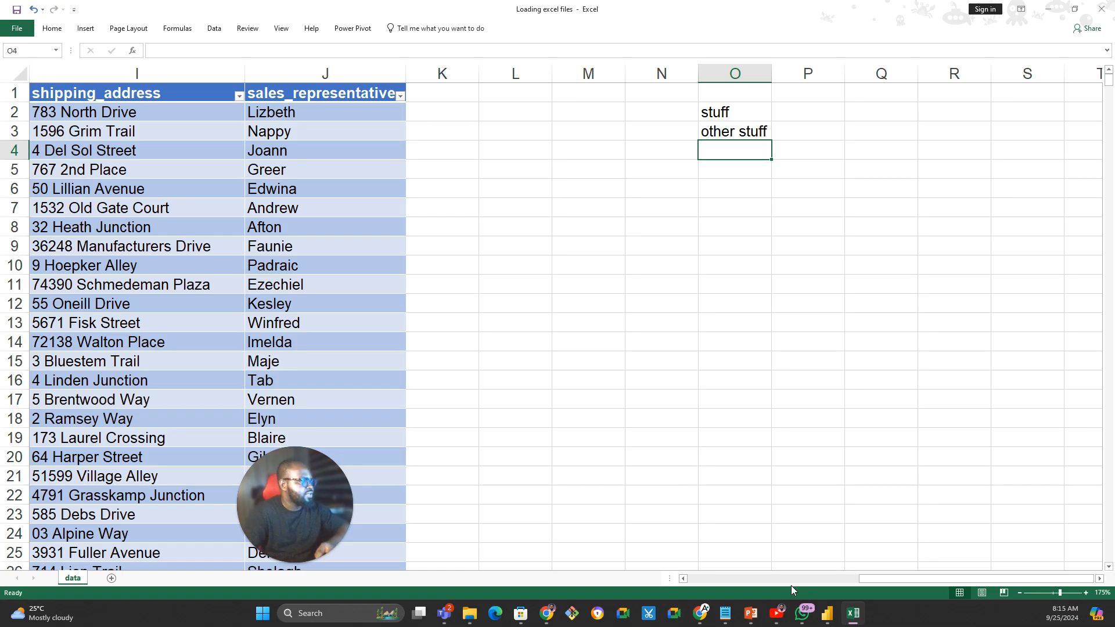
- Refresh the workbook in Power BI's Navigator and compare the last columns of the sales_data table and the data sheet
click(827, 613)
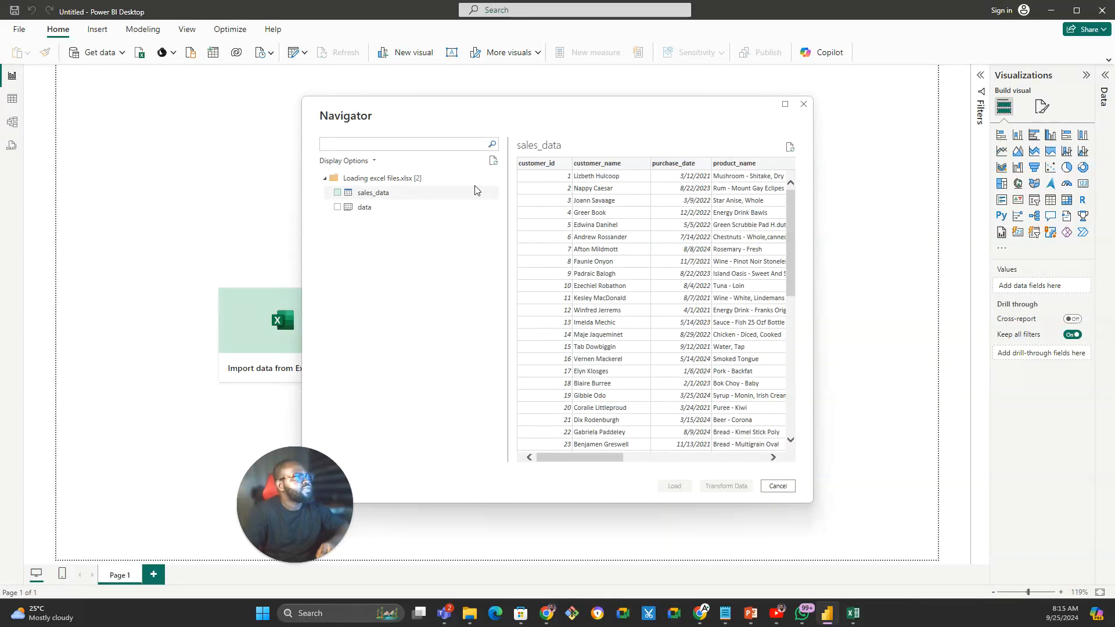
click(493, 161)
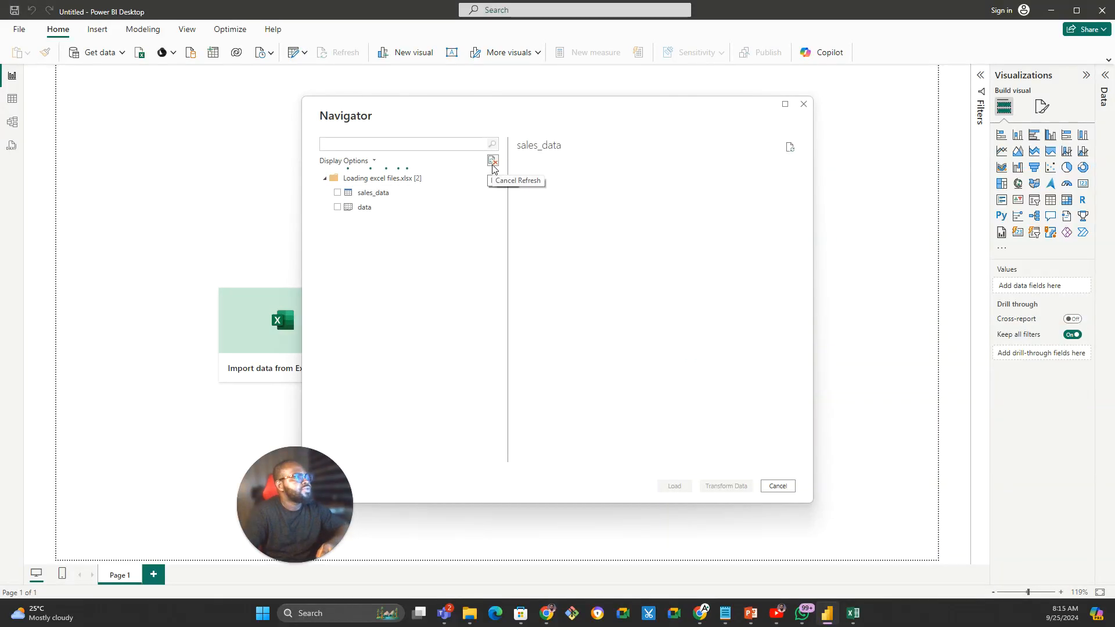
click(372, 196)
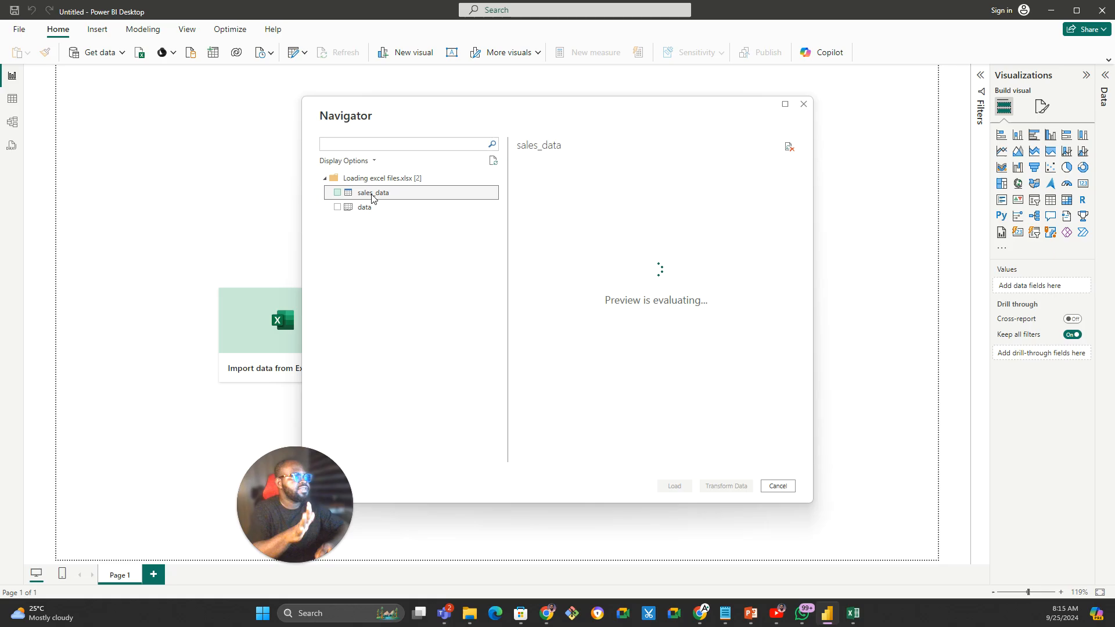
drag(578, 459, 727, 472)
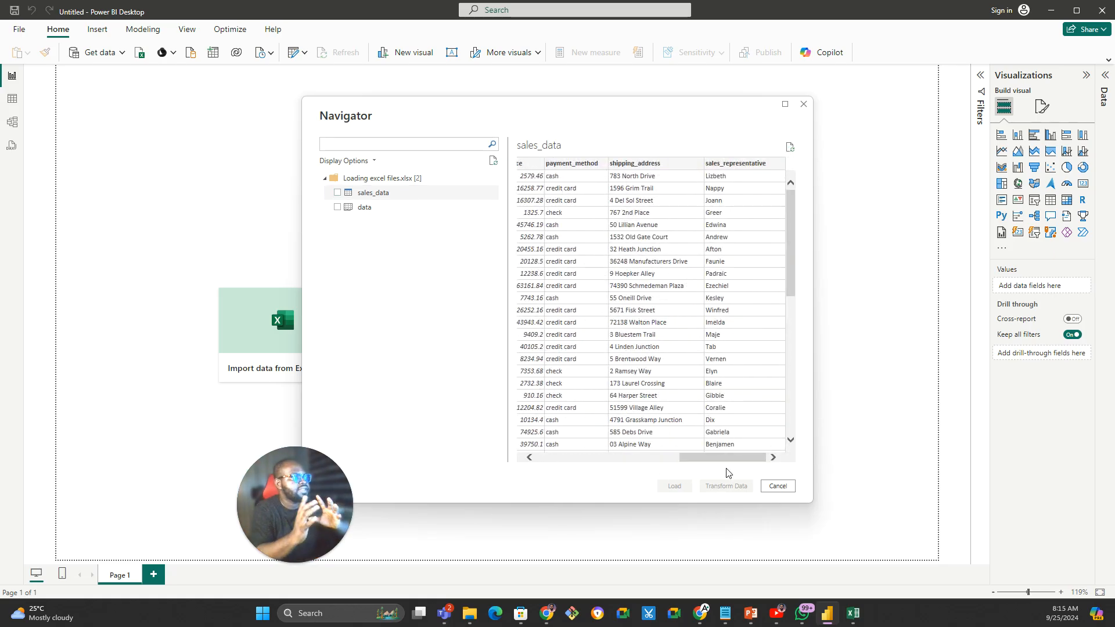
click(394, 209)
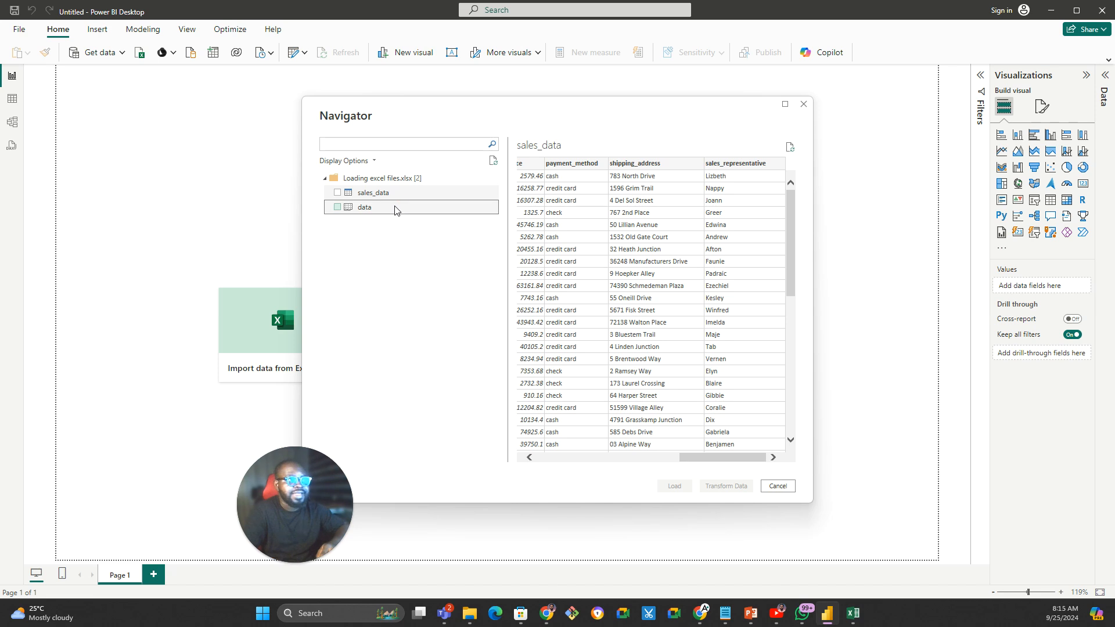
drag(581, 458, 773, 486)
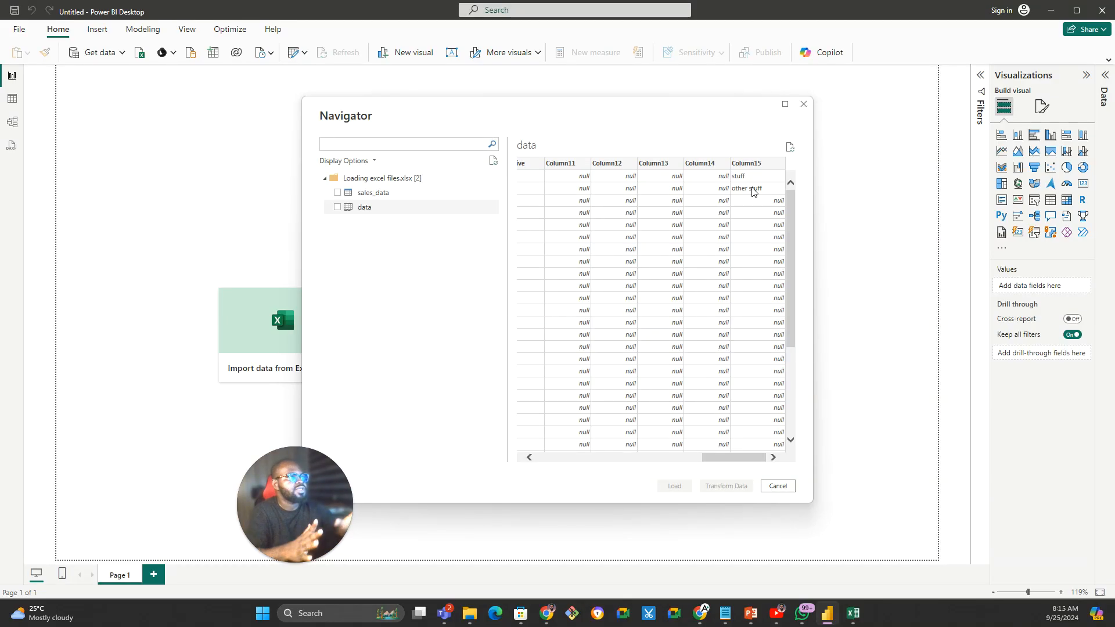
- Select the sales_data table for loading and review its preview from the first to the last column
click(365, 195)
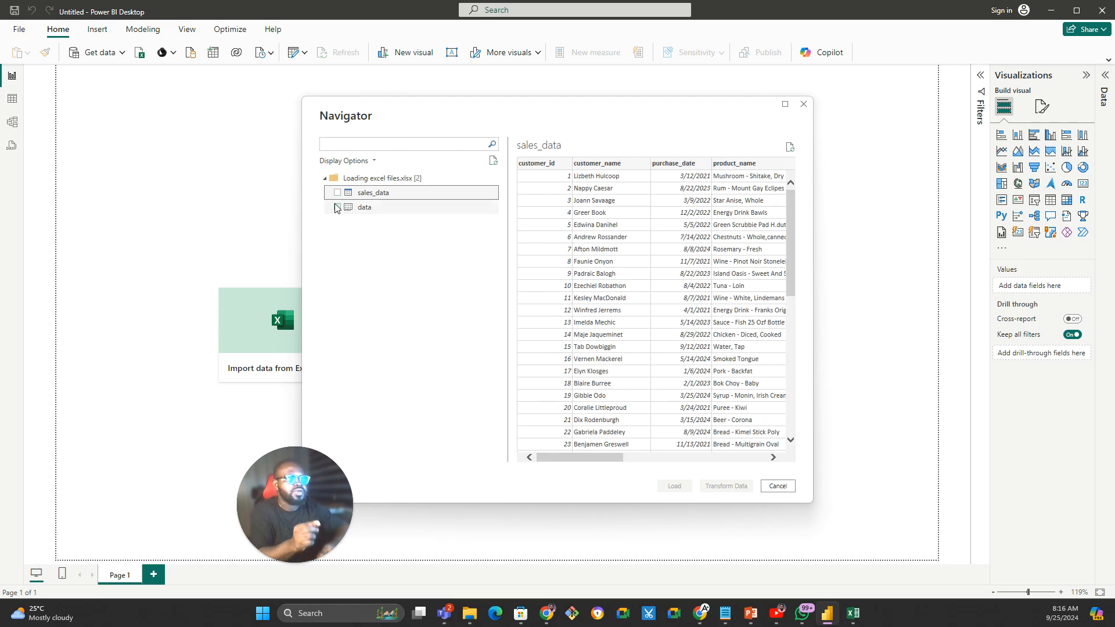
click(336, 193)
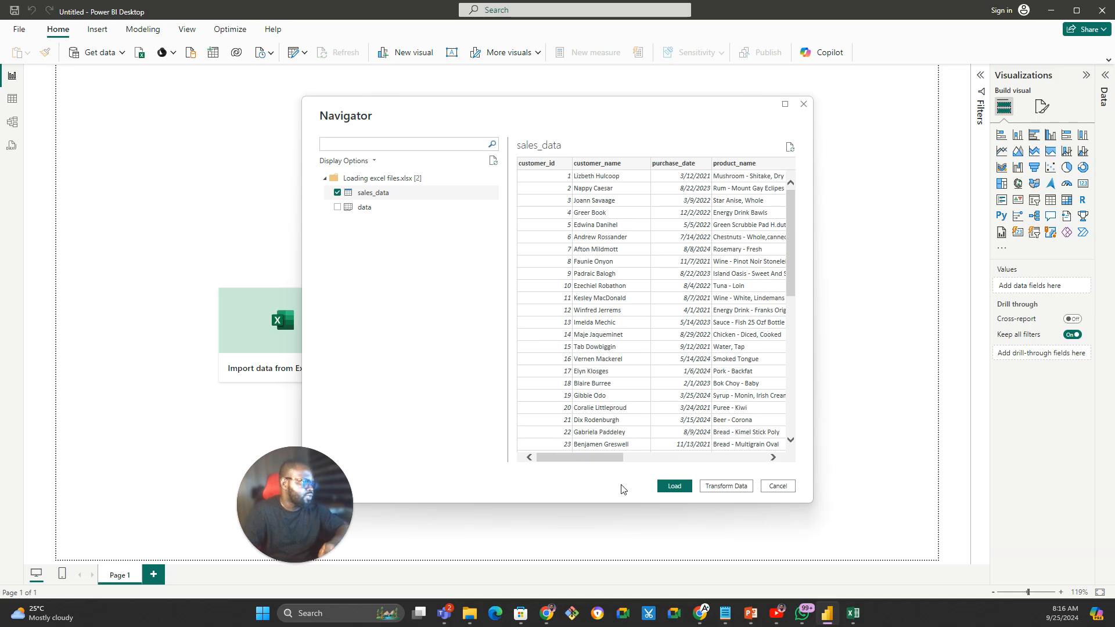
drag(601, 459, 763, 460)
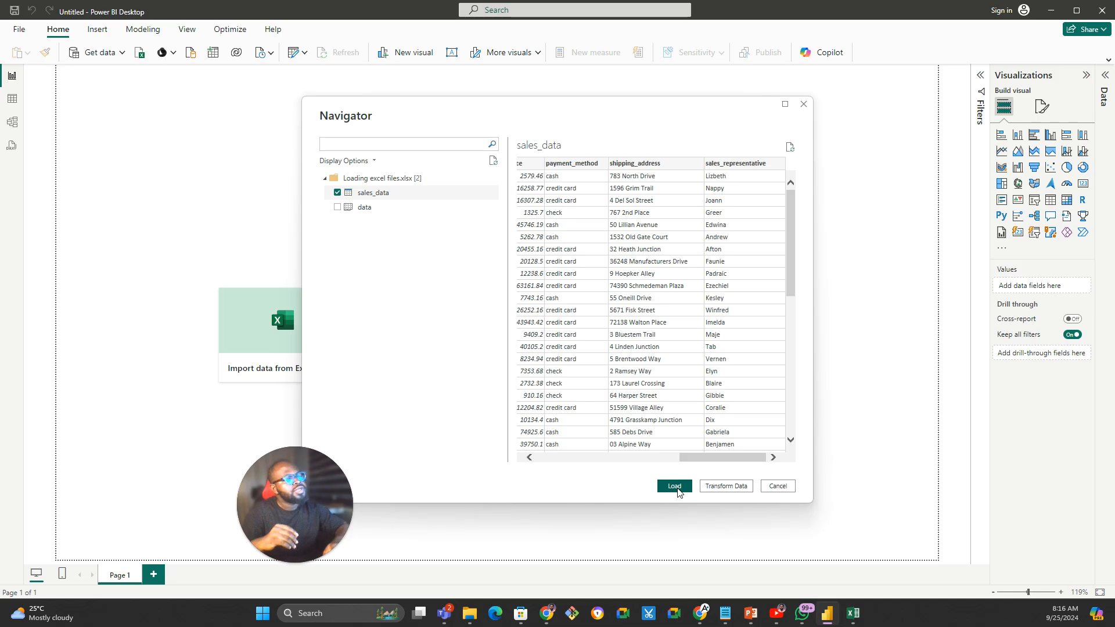
drag(705, 459, 562, 476)
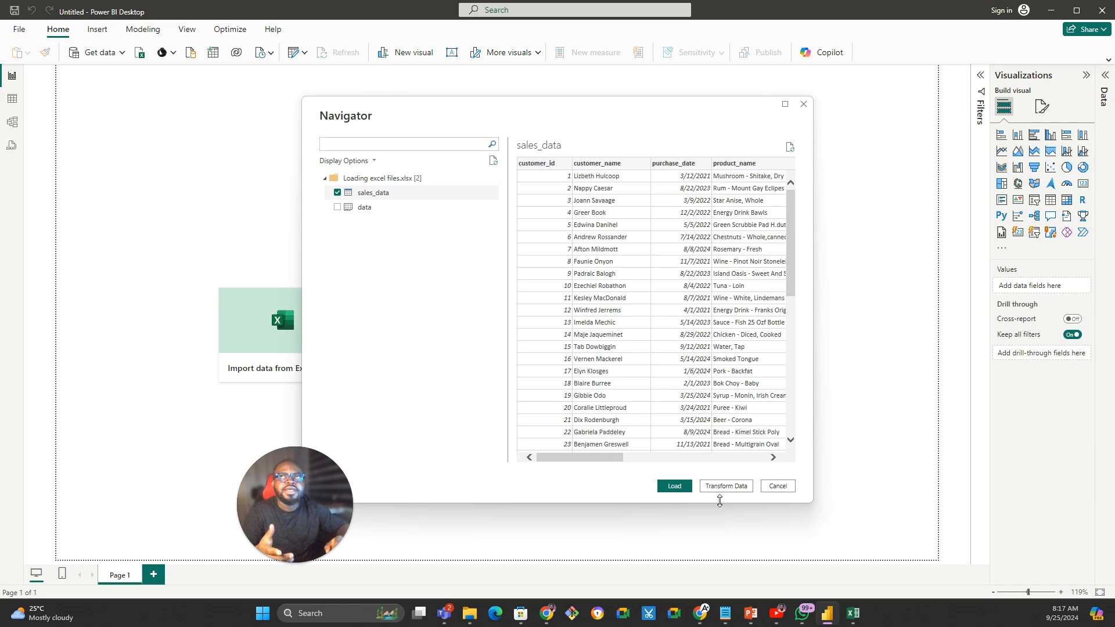
- Load the sales_data table into the report and expand its field list, widening the pane to fit the full field names
drag(597, 457, 660, 468)
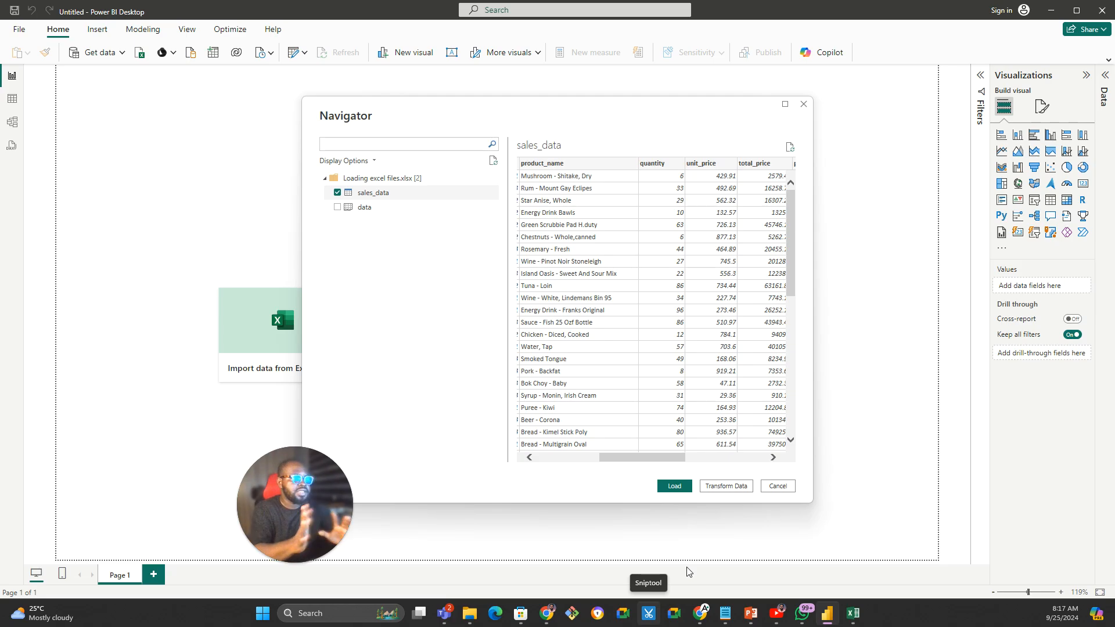
click(678, 492)
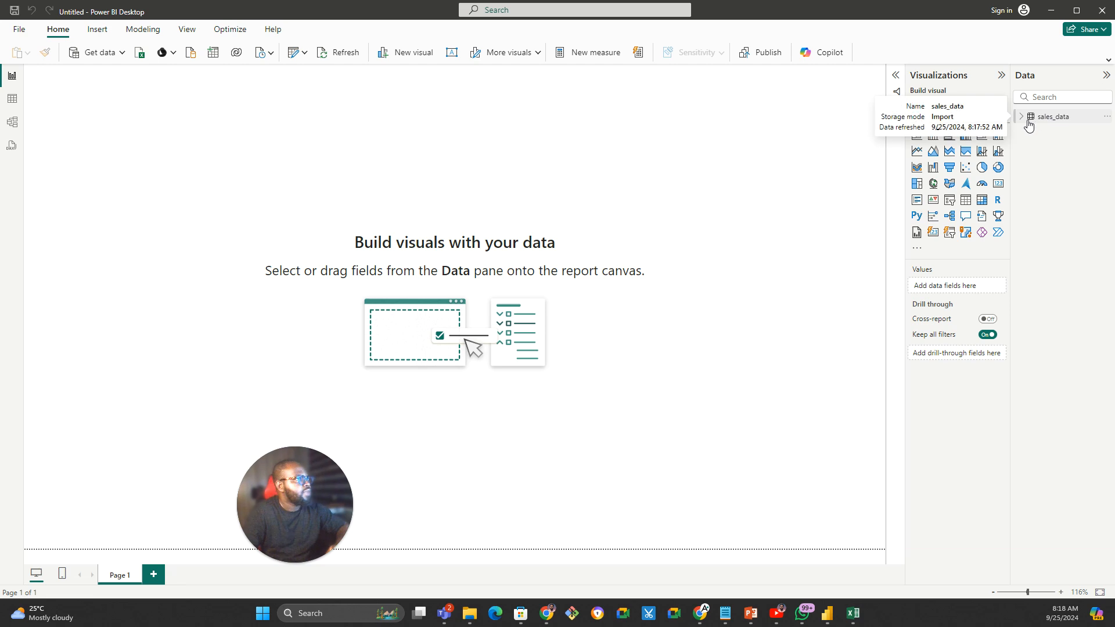
click(1020, 117)
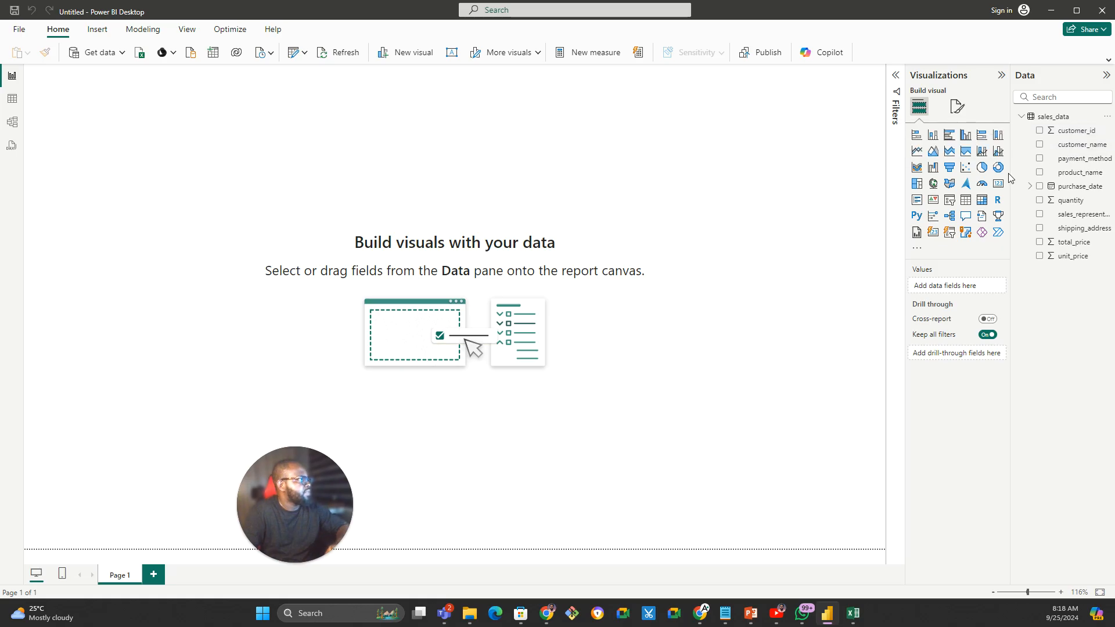
drag(1011, 180, 942, 186)
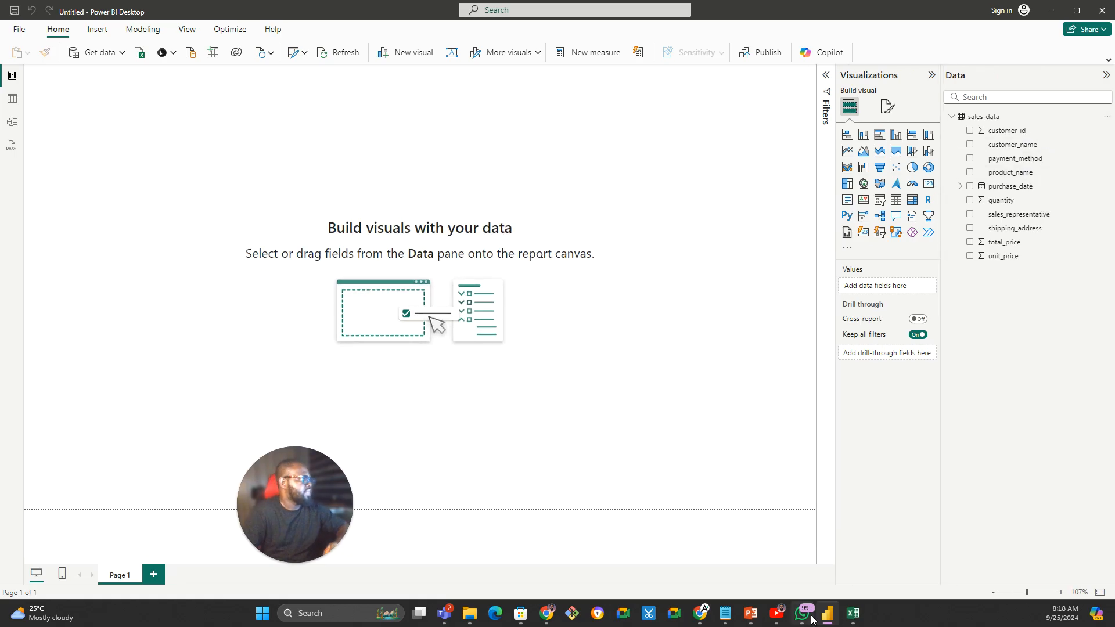
- Switch to Excel to review the source table's columns, the stray cells beside it and its last rows, and return to Power BI Desktop
click(853, 613)
drag(877, 577, 327, 549)
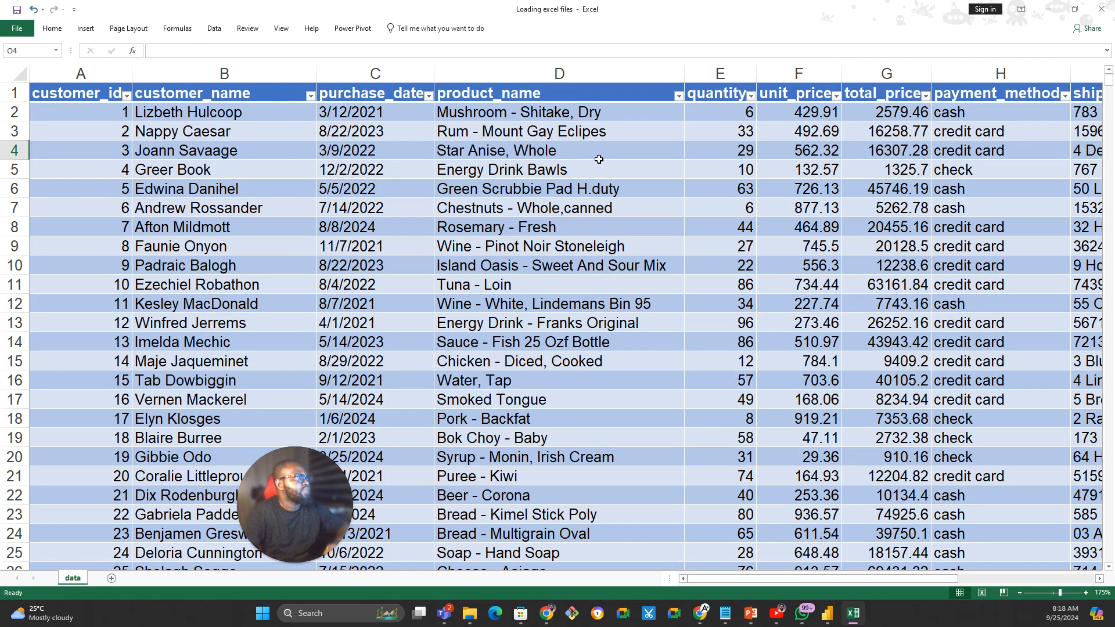
drag(877, 583, 1013, 581)
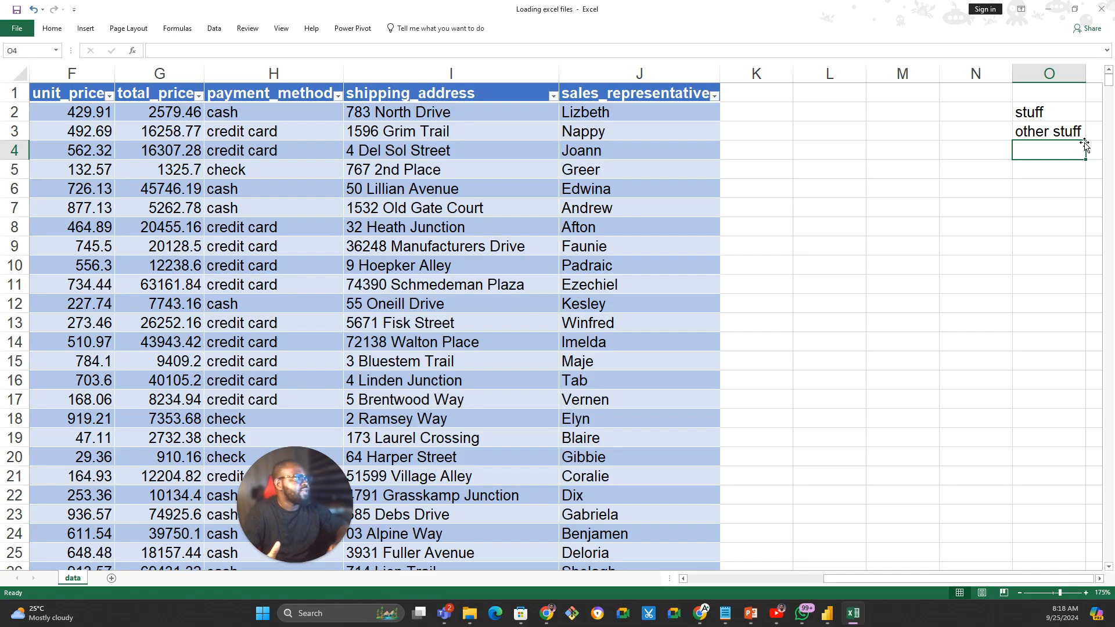
drag(1108, 80, 1099, 565)
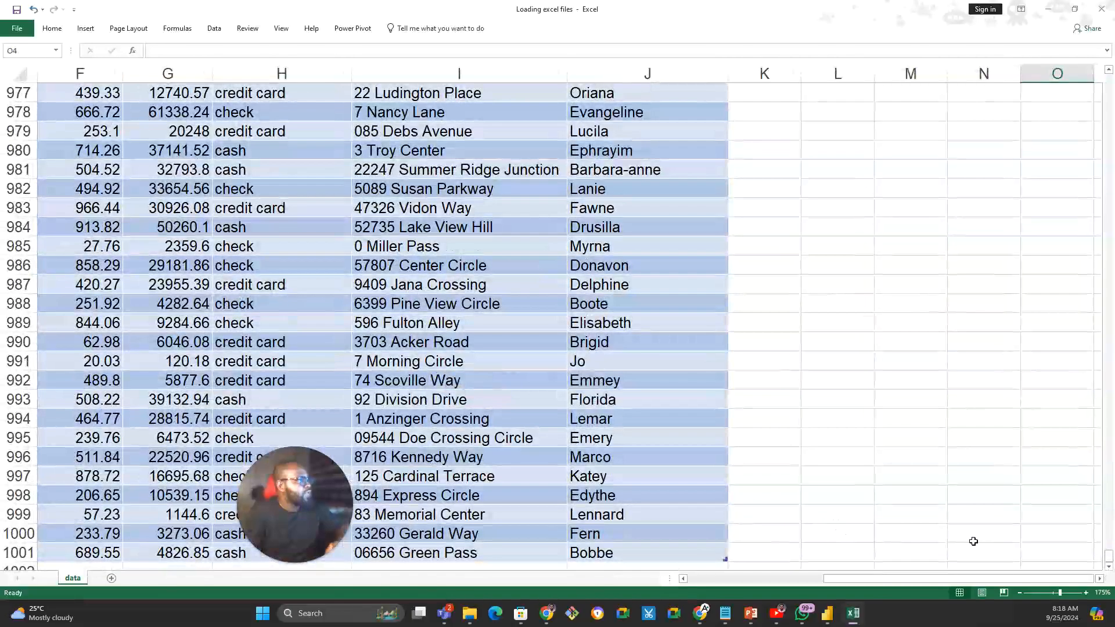
scroll(941, 447, down, 4)
drag(920, 579, 442, 541)
click(584, 189)
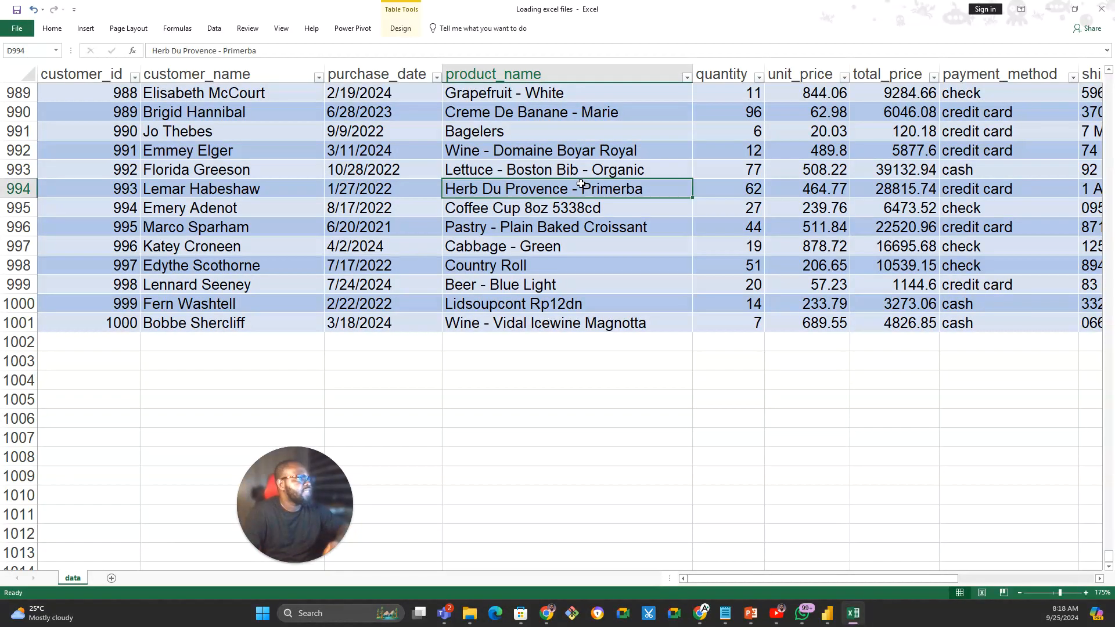
click(827, 613)
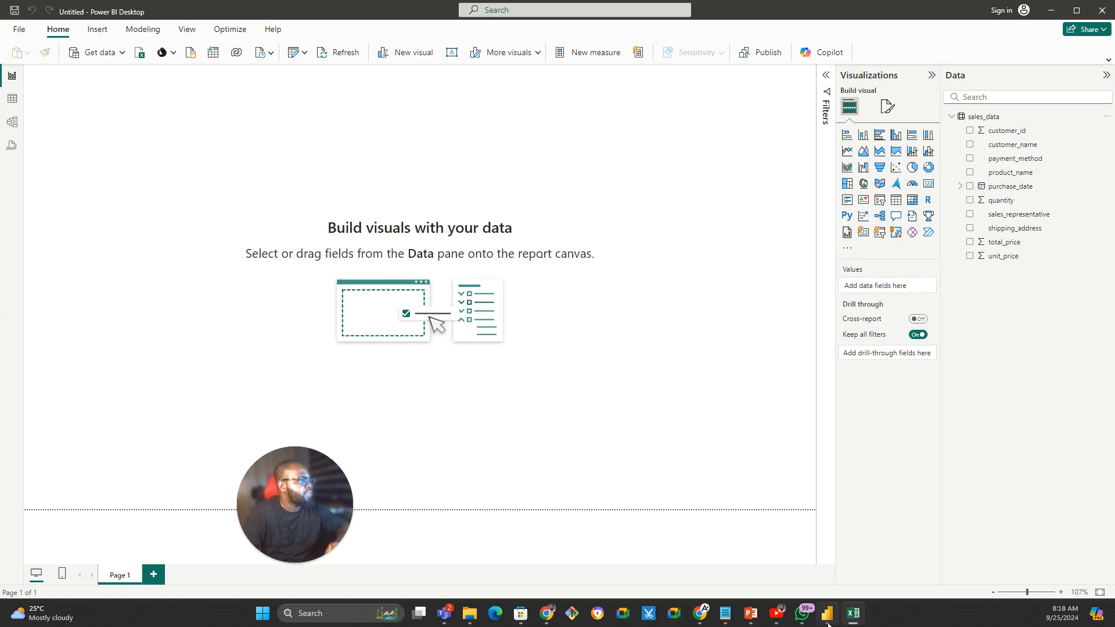